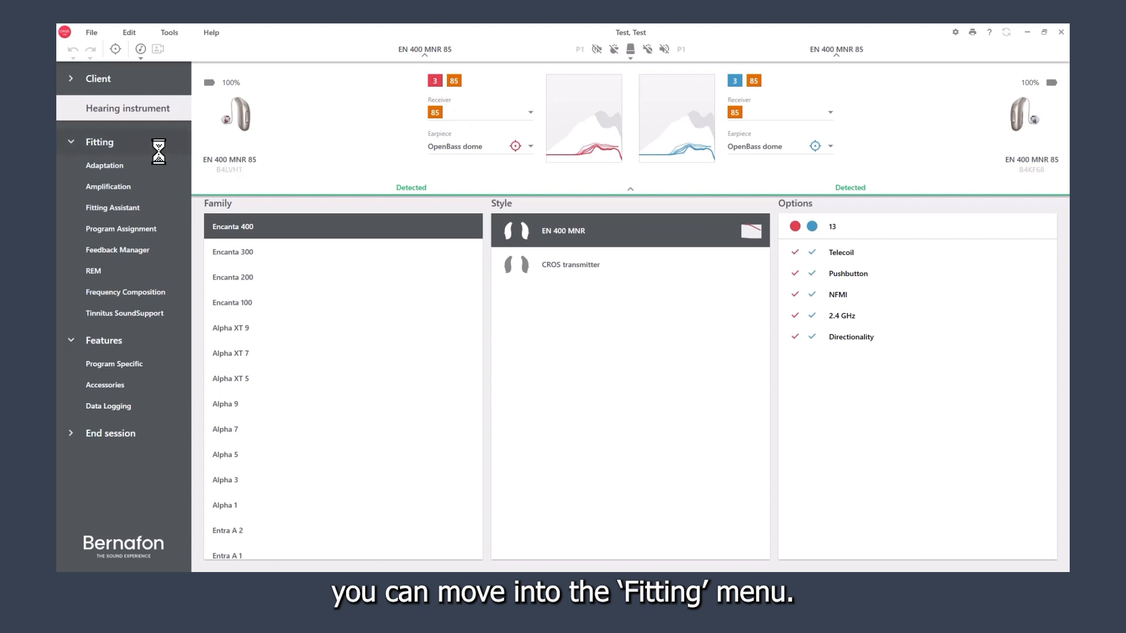
In the Fitting section's Adaptation screen, try target gains of 90% and 100%, and return both ears to 80%.
{"action": "left_click", "coordinate": [105, 147]}
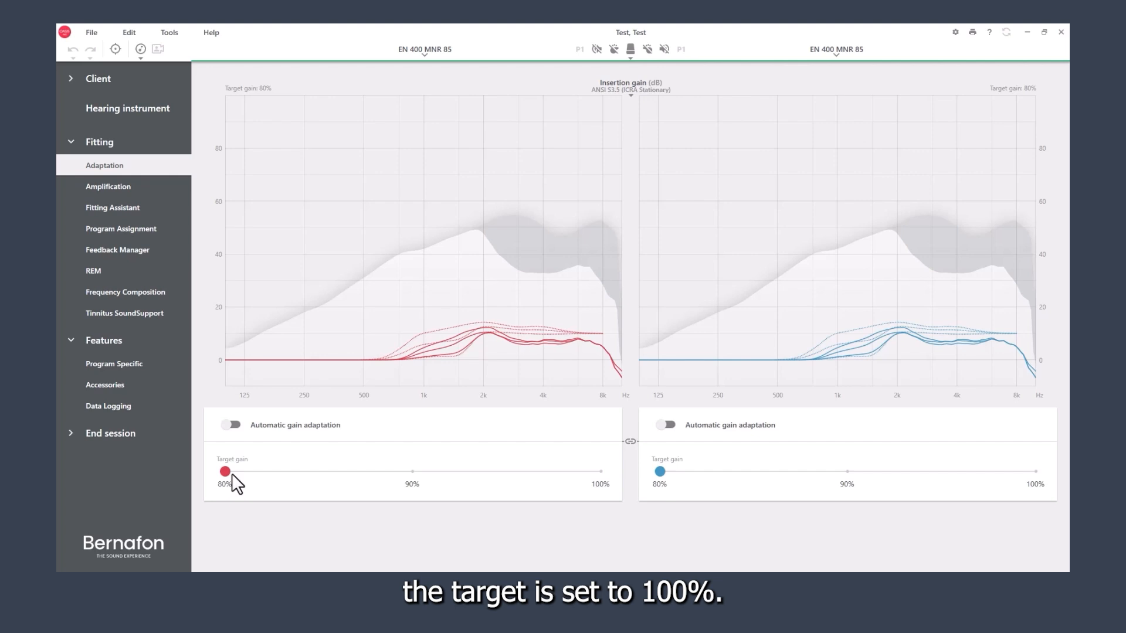
{"action": "left_click", "coordinate": [410, 472]}
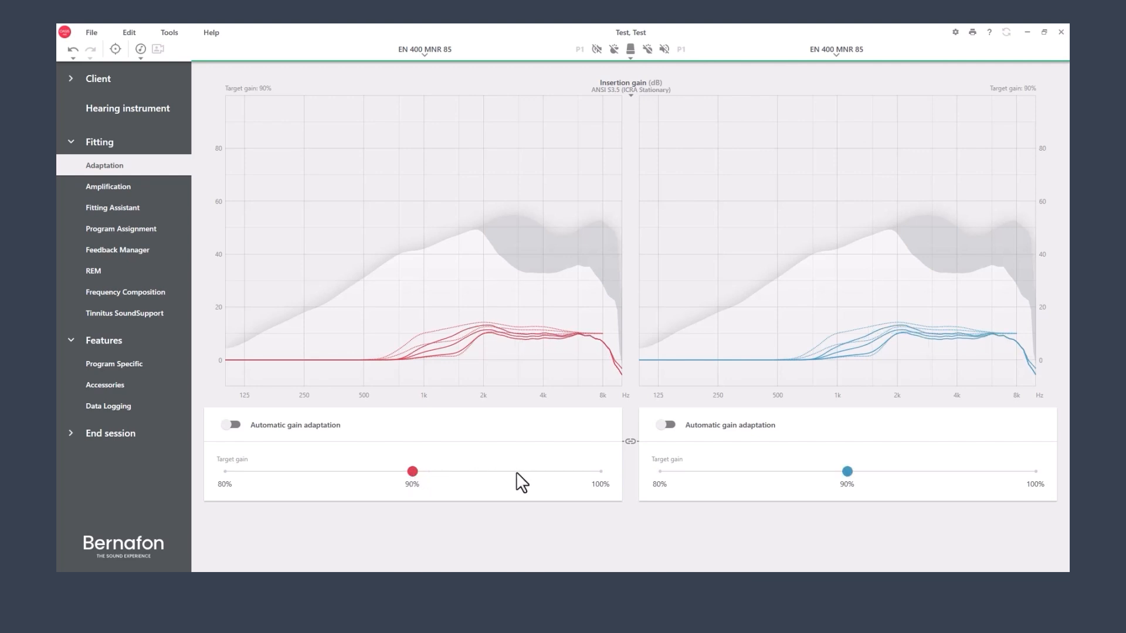
{"action": "left_click", "coordinate": [599, 471]}
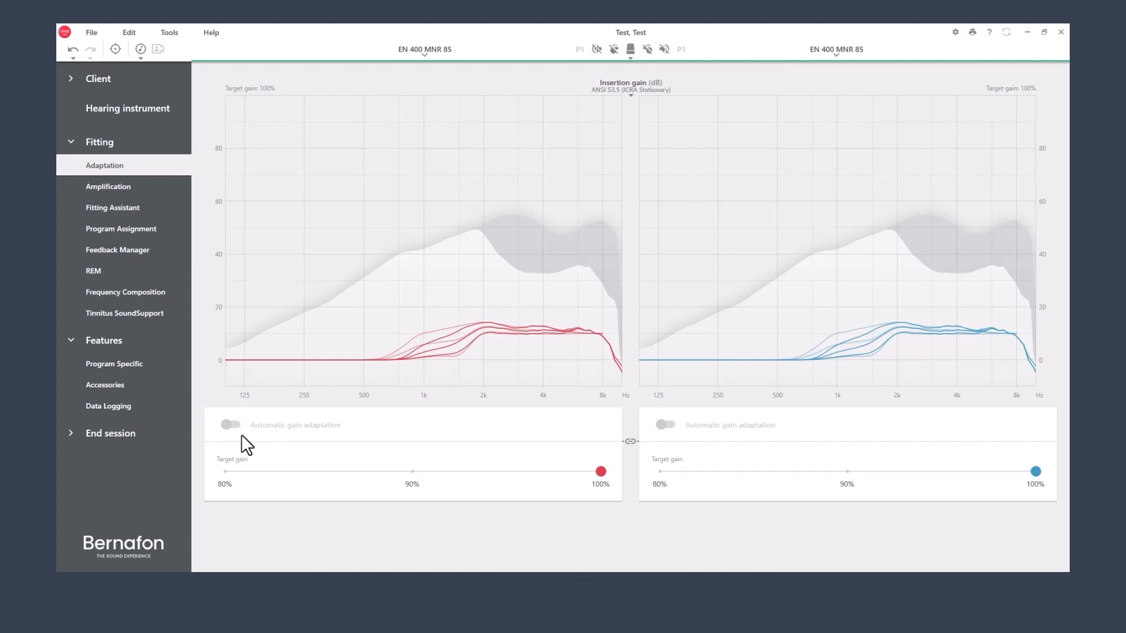
{"action": "left_click", "coordinate": [225, 471]}
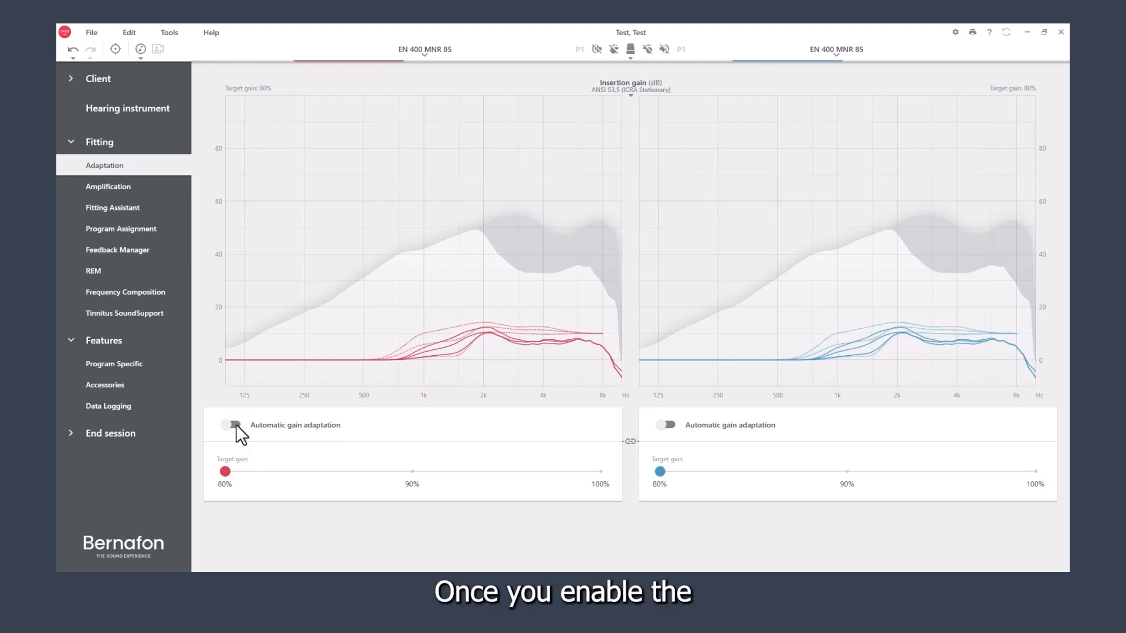
Enable automatic gain adaptation with a start gain of 90%, and view the available step durations.
{"action": "left_click", "coordinate": [237, 426]}
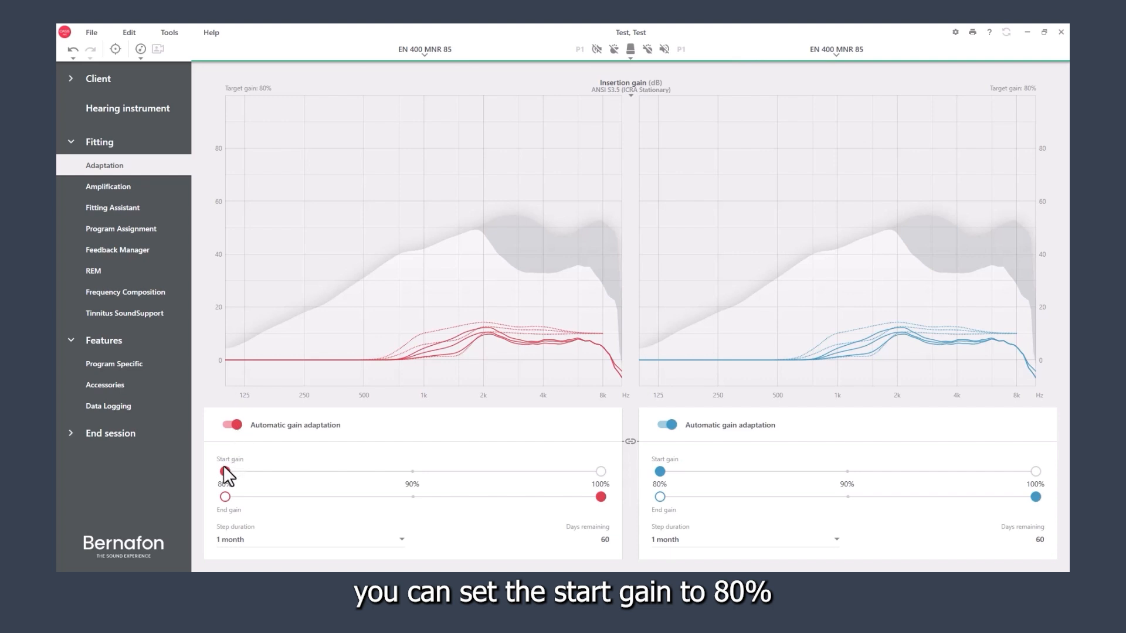
{"action": "left_click", "coordinate": [414, 475]}
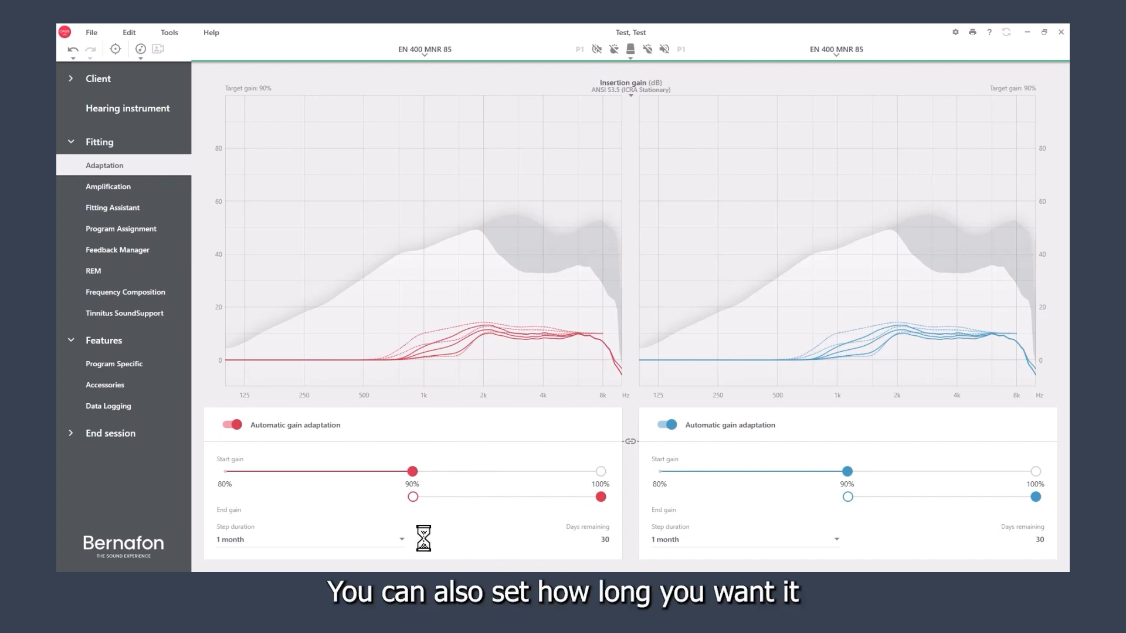
{"action": "left_click", "coordinate": [402, 538]}
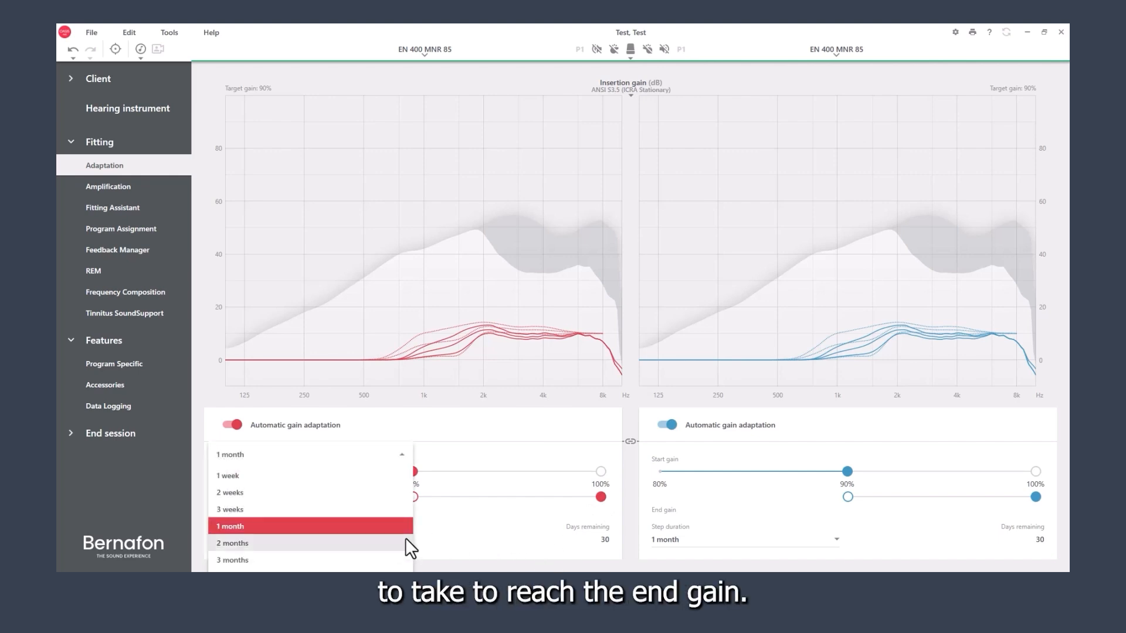
{"action": "left_click", "coordinate": [476, 532]}
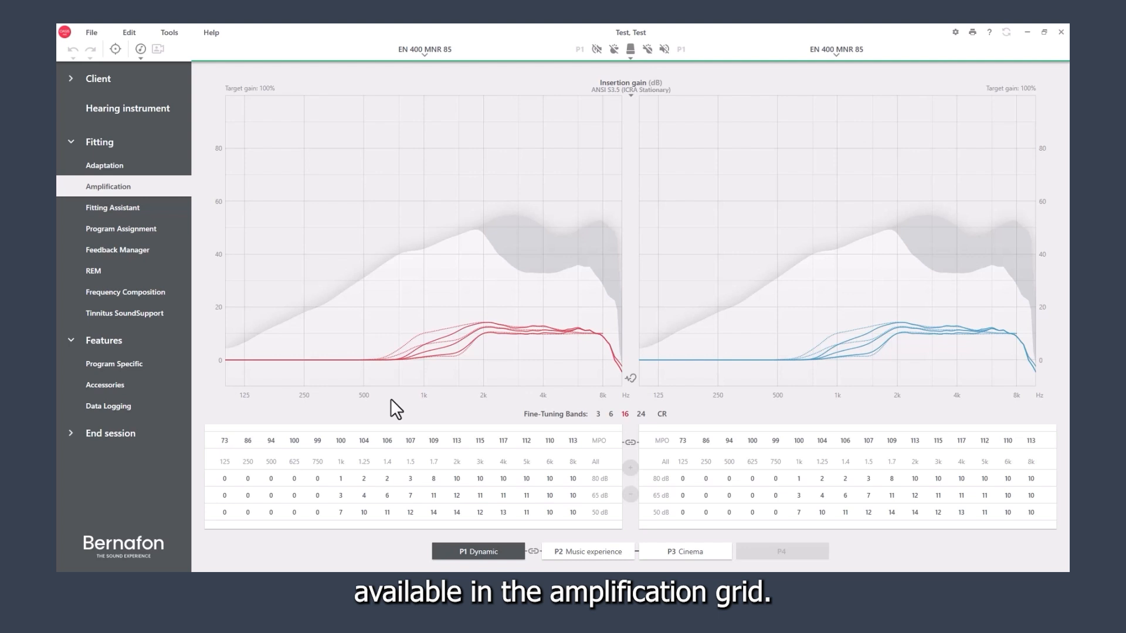
Switch the amplification grid's fine-tuning bands to 6, to 3, and back to 16.
{"action": "left_click", "coordinate": [611, 414]}
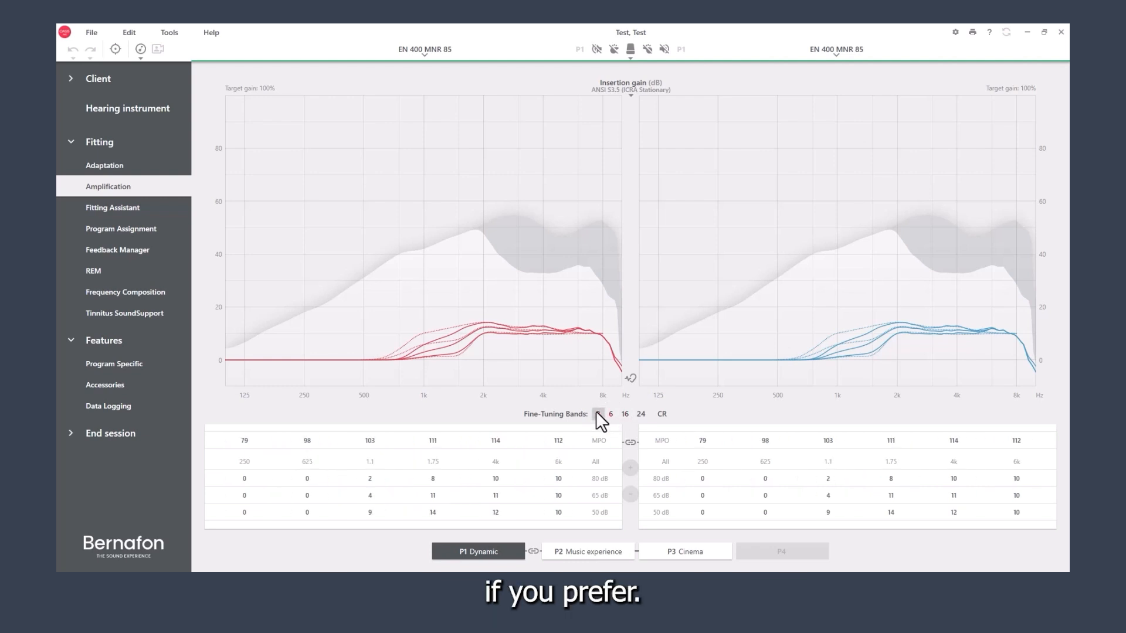
{"action": "left_click", "coordinate": [597, 414]}
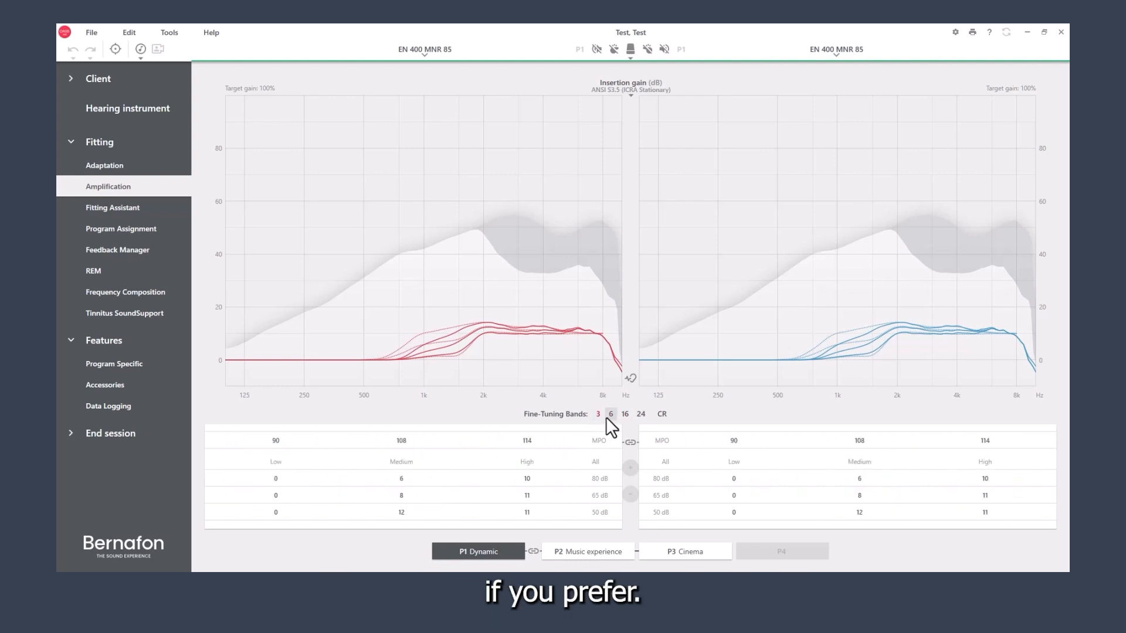
{"action": "left_click", "coordinate": [625, 414]}
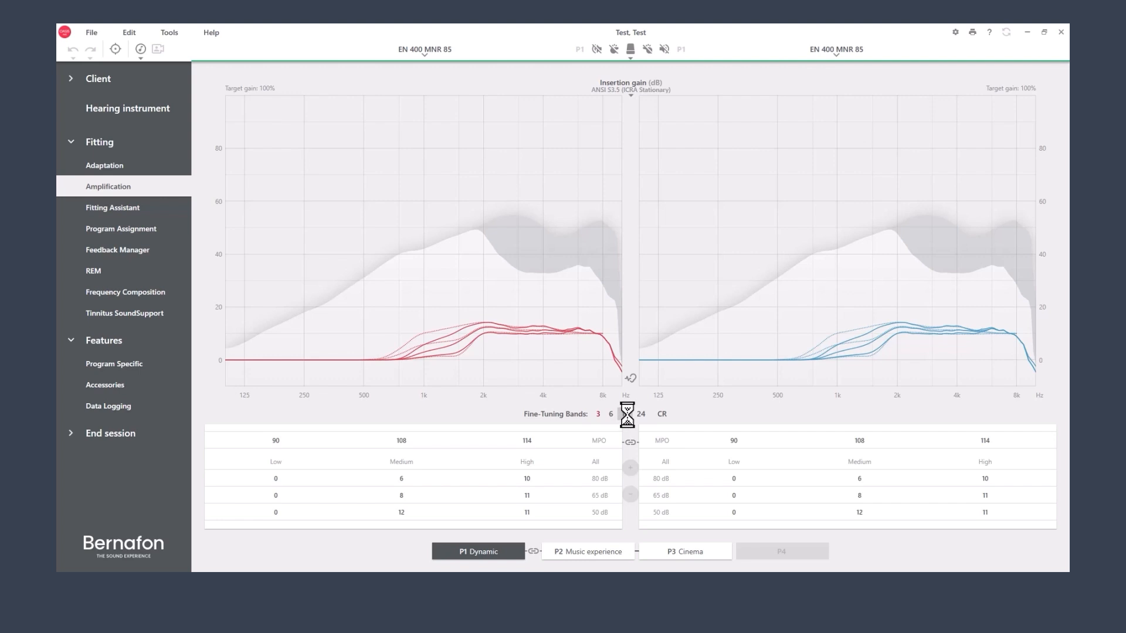
Select the whole amplification grid, the 80 dB row, the 4k column, and the individual 65 dB cells at 3k and 4k.
{"action": "left_click", "coordinate": [595, 462]}
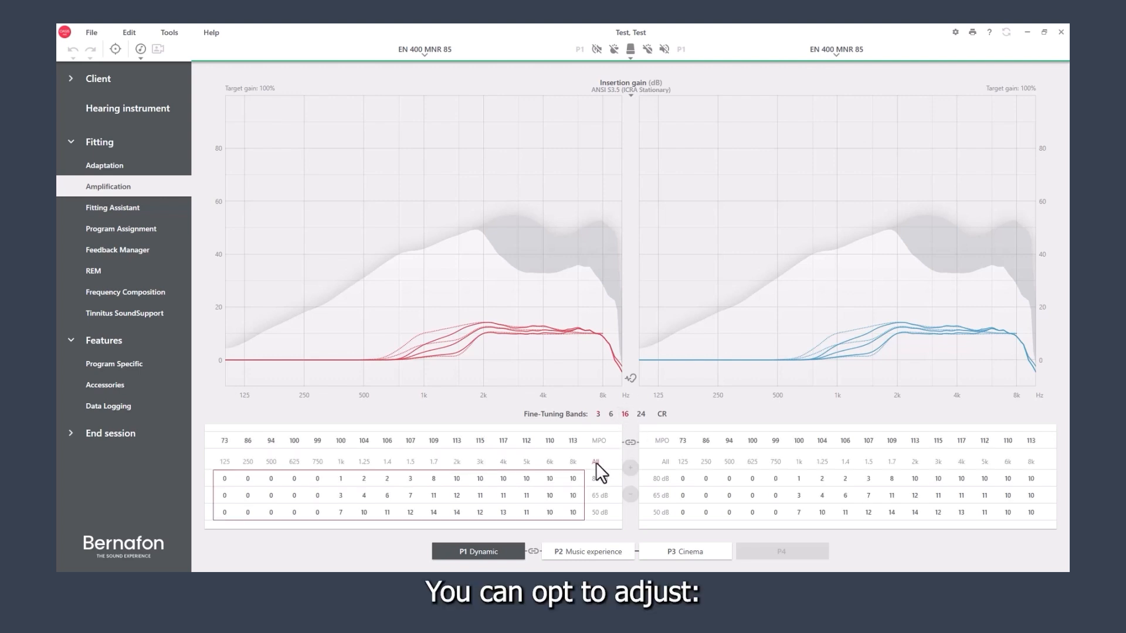
{"action": "left_click", "coordinate": [596, 461]}
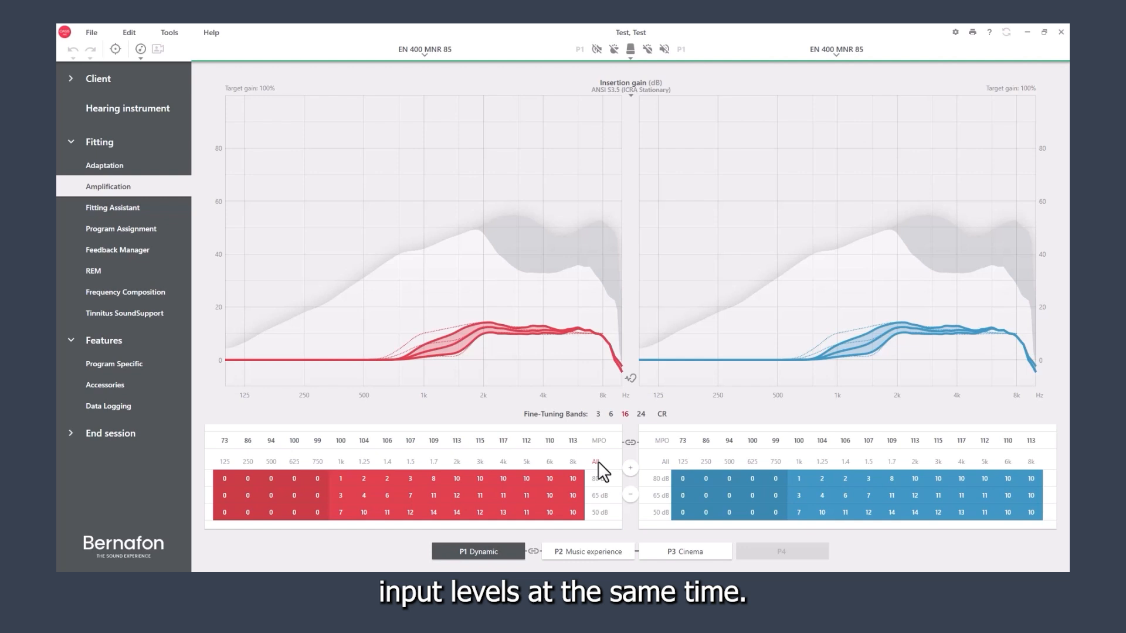
{"action": "left_click", "coordinate": [598, 478]}
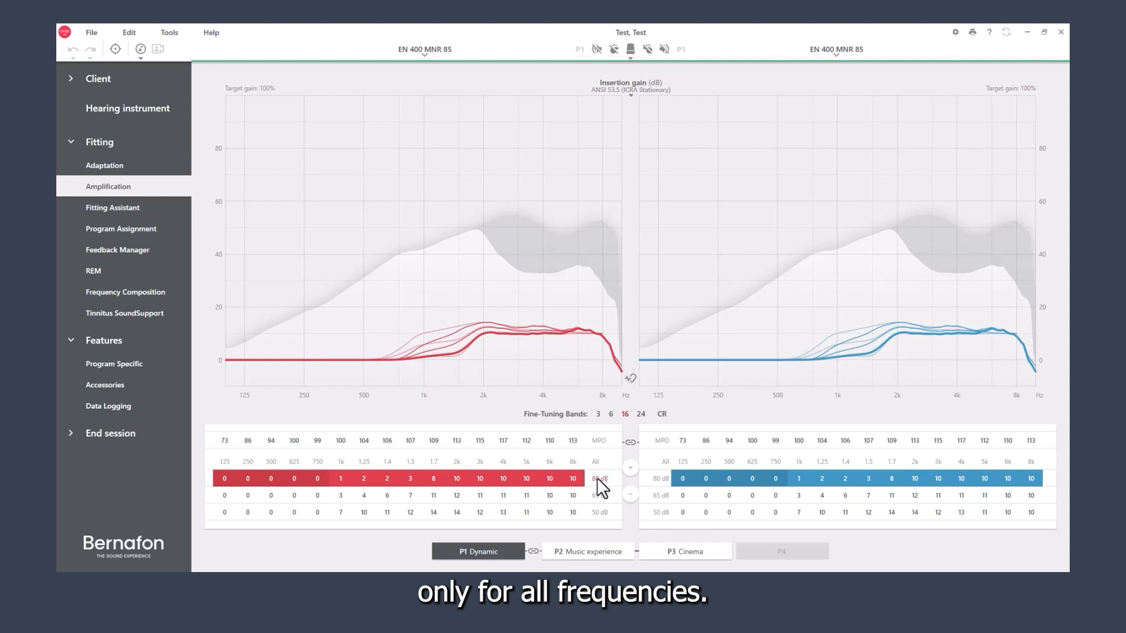
{"action": "left_click", "coordinate": [503, 463]}
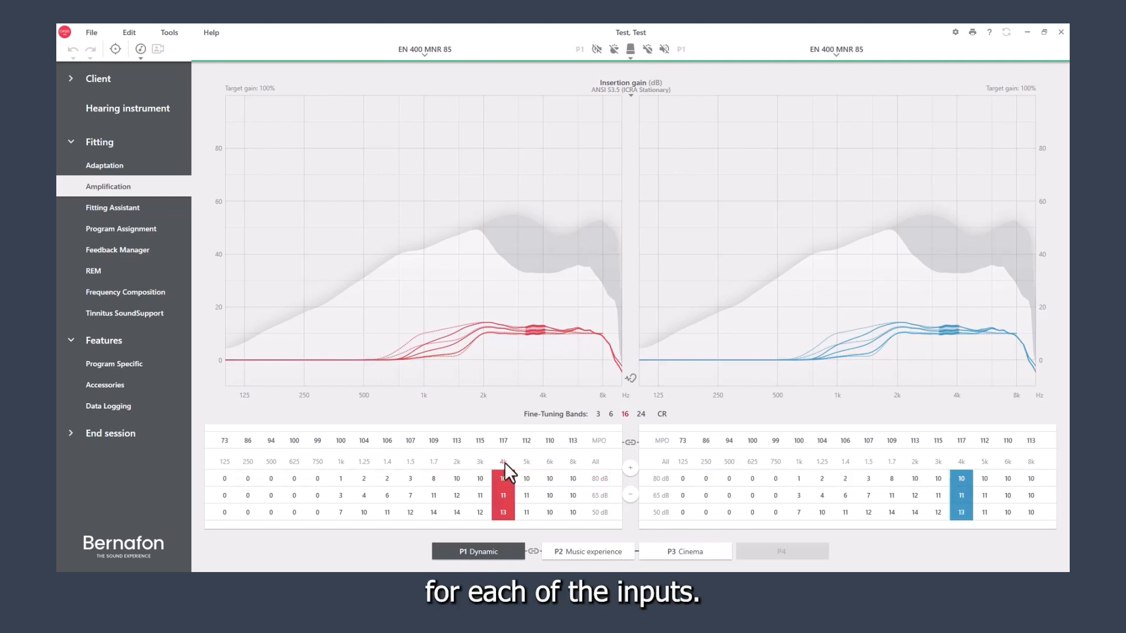
{"action": "left_click", "coordinate": [478, 494]}
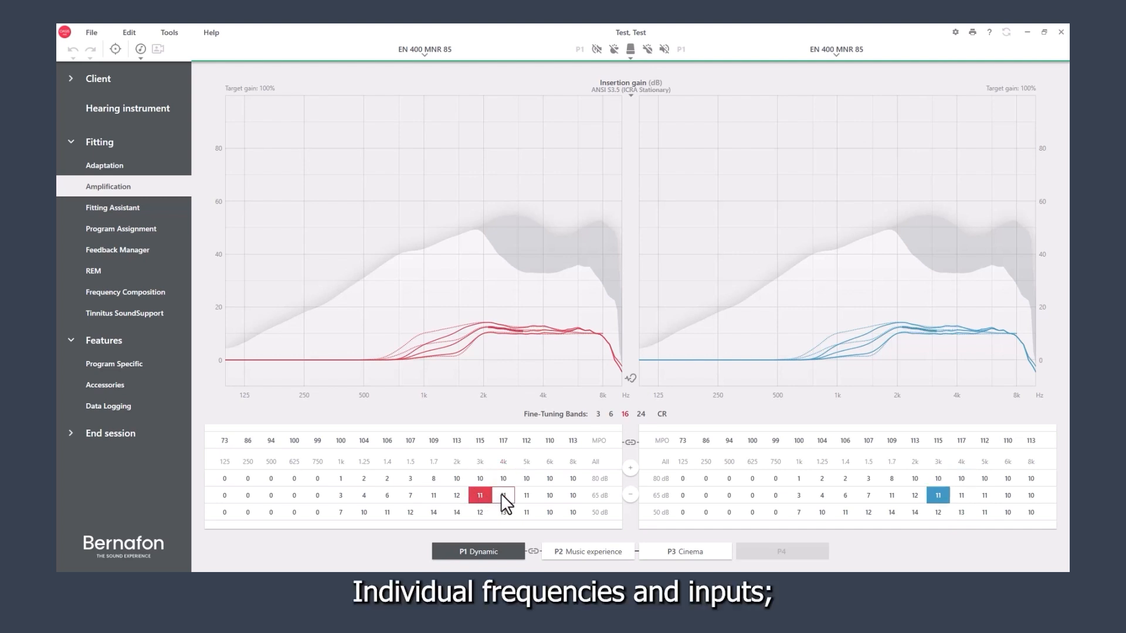
{"action": "left_click", "coordinate": [501, 493]}
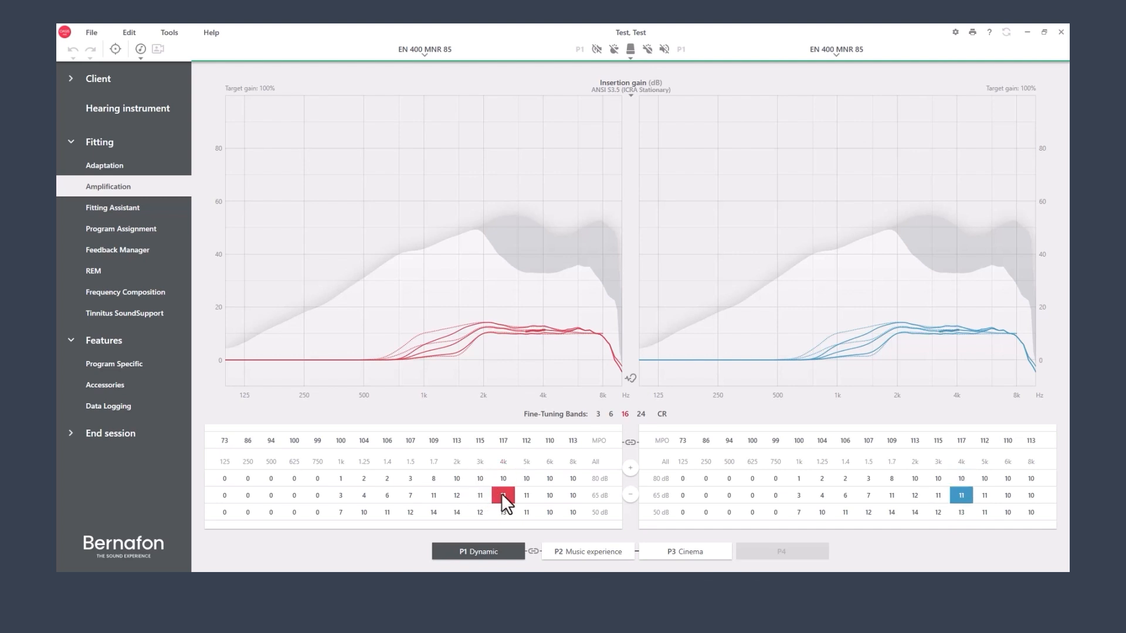
Unlink the right and left ears in the amplification grid, and link them again.
{"action": "left_click", "coordinate": [662, 416]}
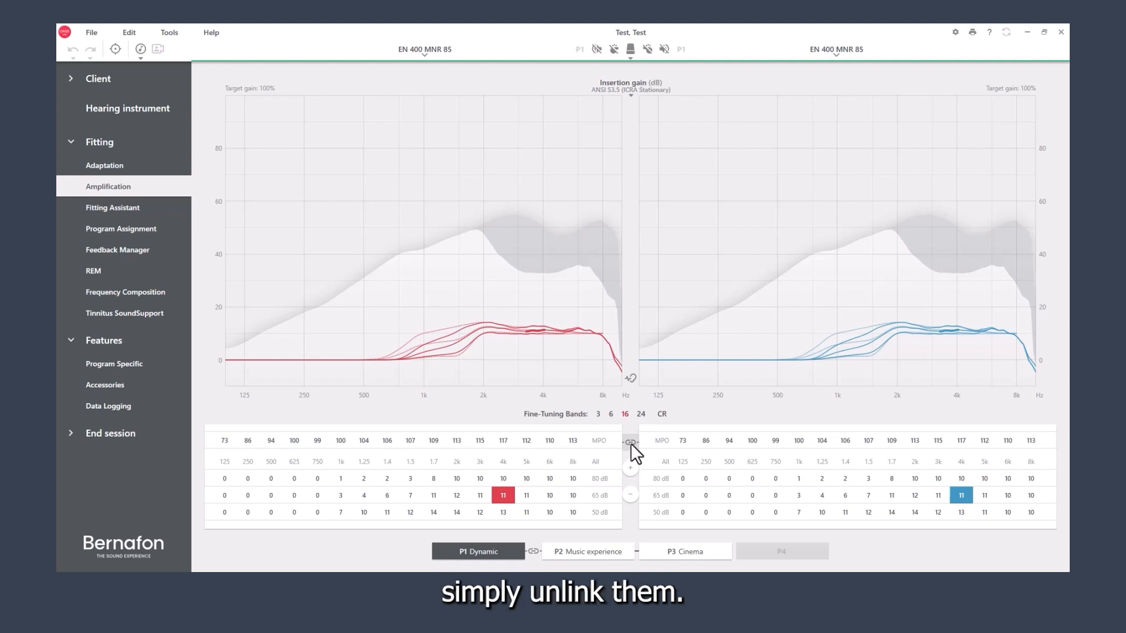
{"action": "left_click", "coordinate": [631, 442]}
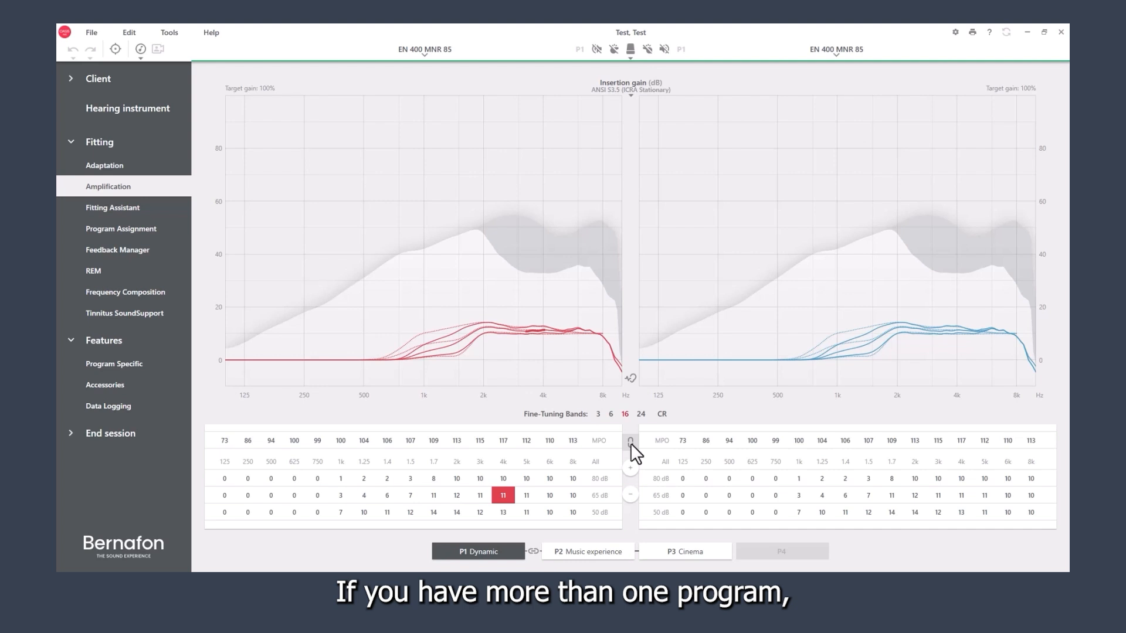
{"action": "left_click", "coordinate": [631, 442]}
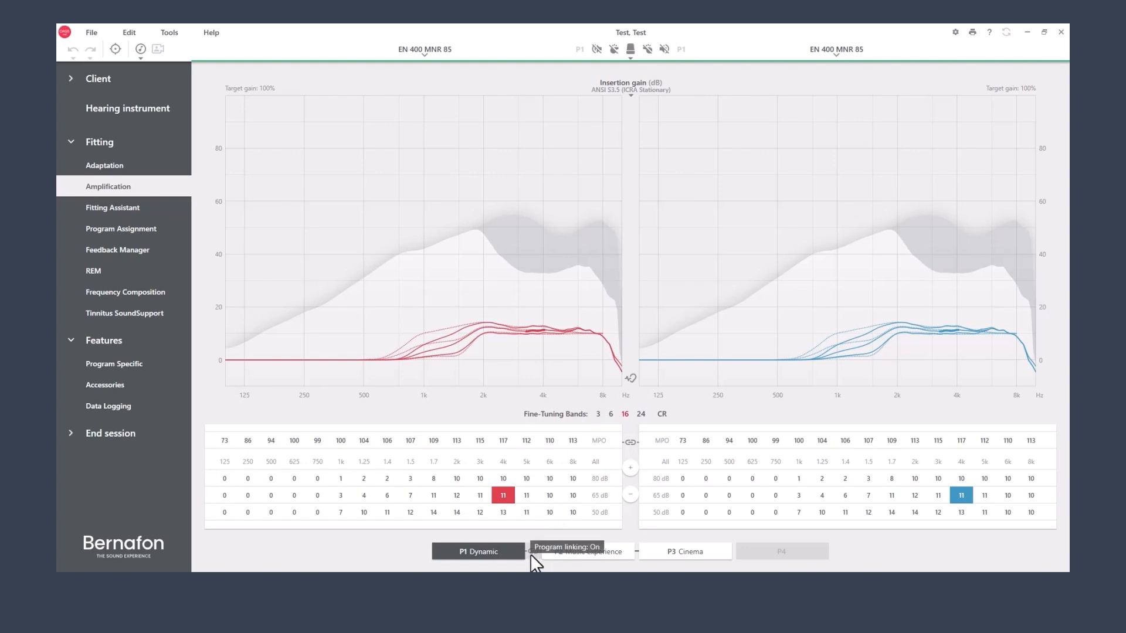
Look through the graph types and display options available for the insertion gain graph, and examine the target curves.
{"action": "left_click", "coordinate": [632, 94]}
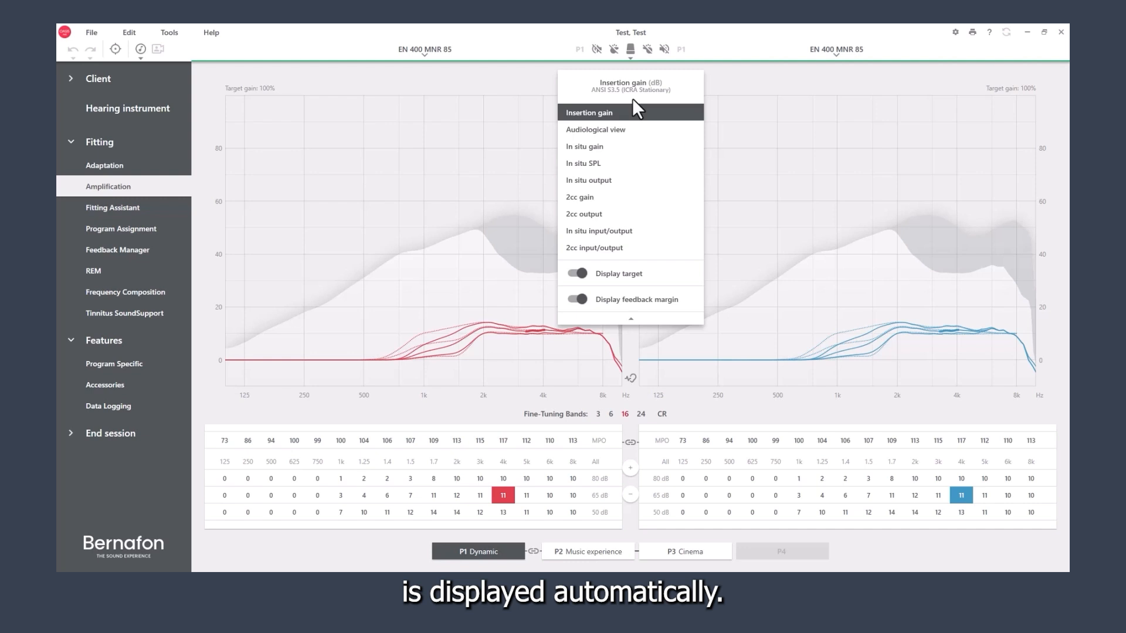
{"action": "left_click", "coordinate": [629, 320]}
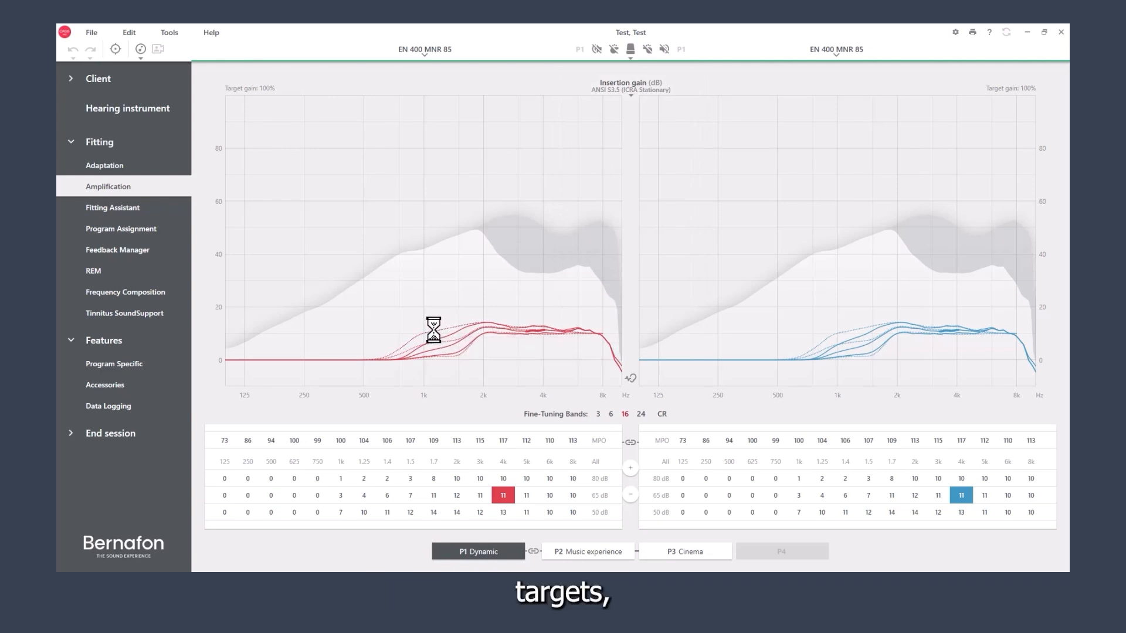
{"action": "mouse_move", "coordinate": [449, 336]}
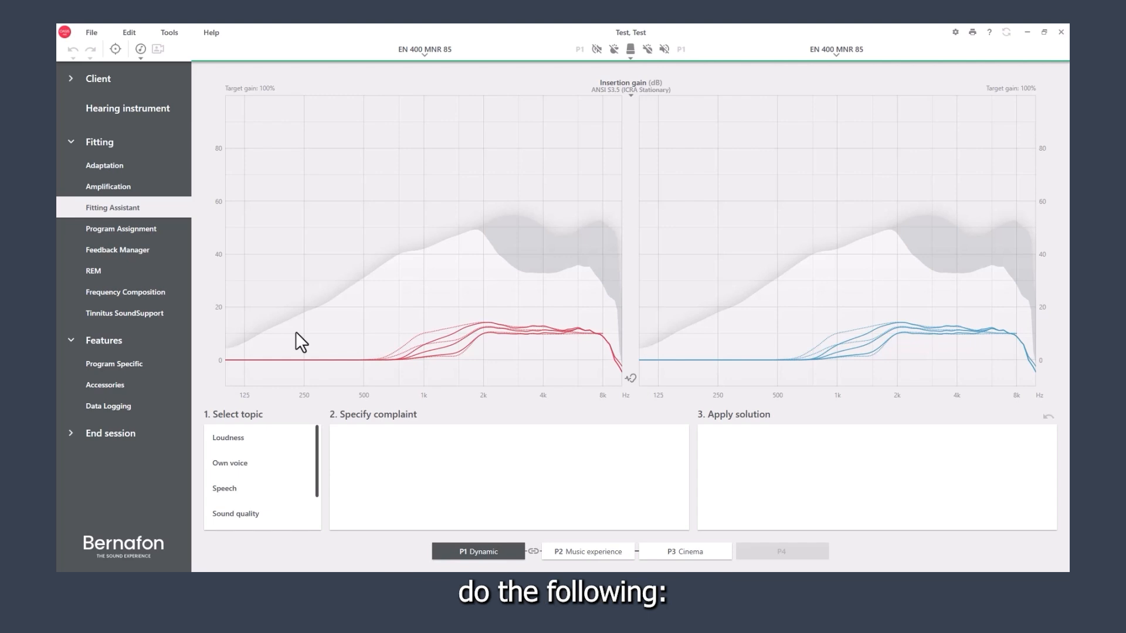
In the Fitting Assistant, apply the recommended solution for the General loudness complaint "All sounds are too soft" to both ears.
{"action": "left_click", "coordinate": [227, 438]}
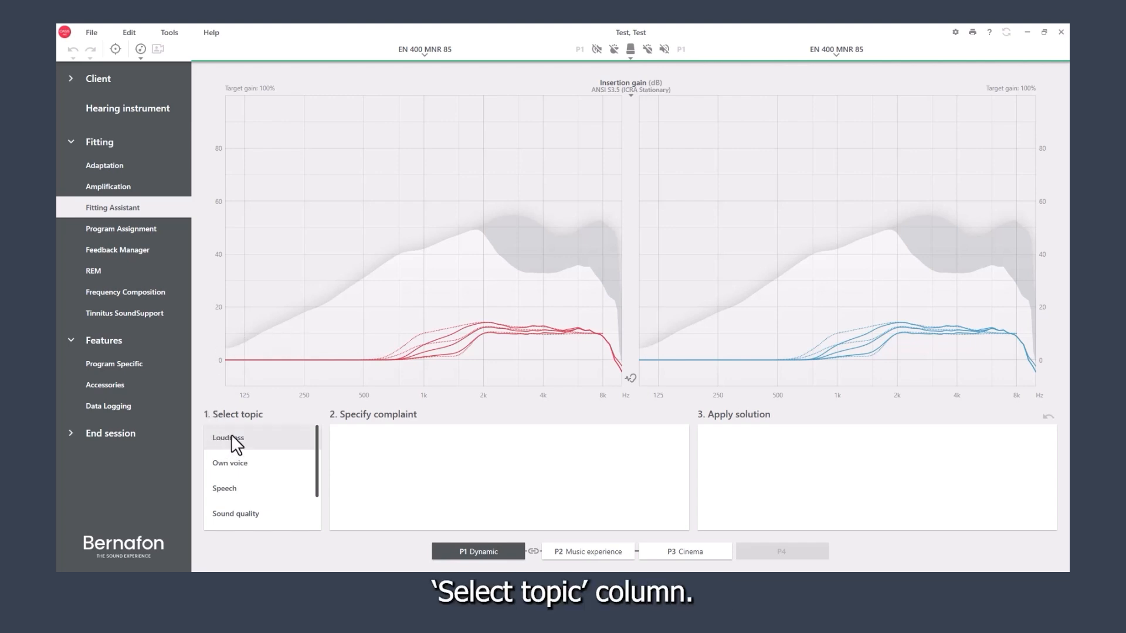
{"action": "left_click", "coordinate": [234, 439]}
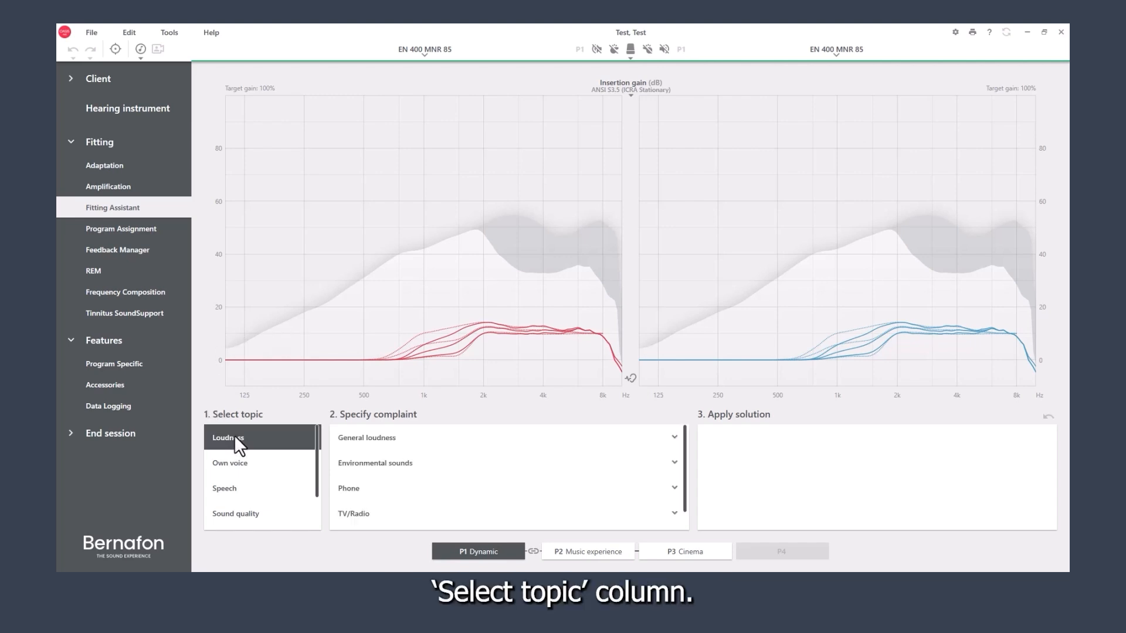
{"action": "left_click", "coordinate": [349, 438]}
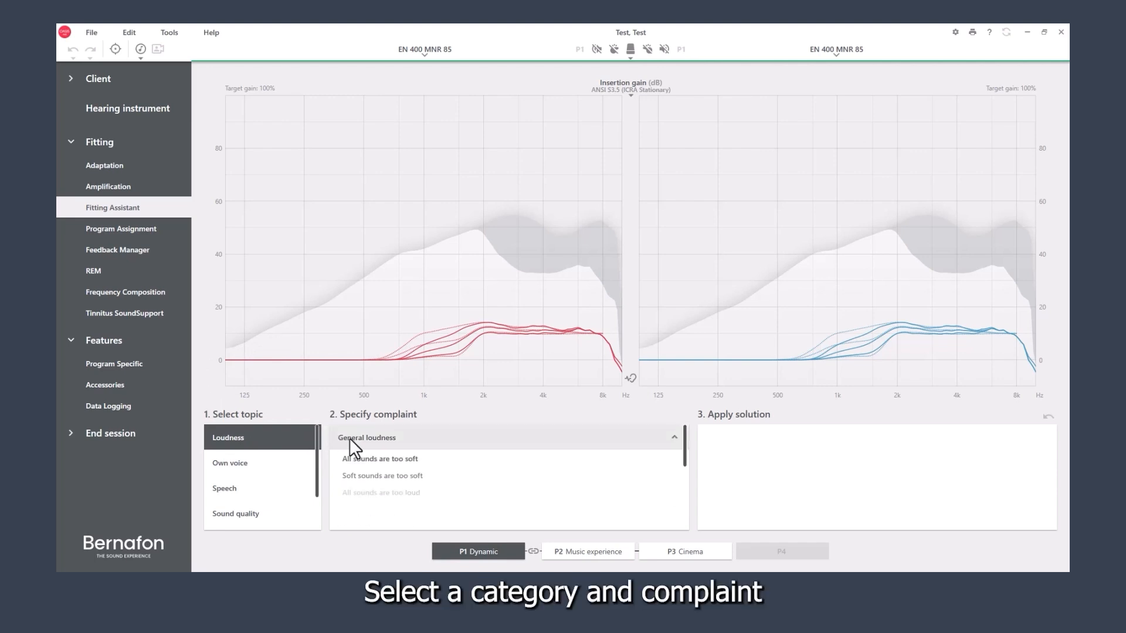
{"action": "left_click", "coordinate": [381, 459]}
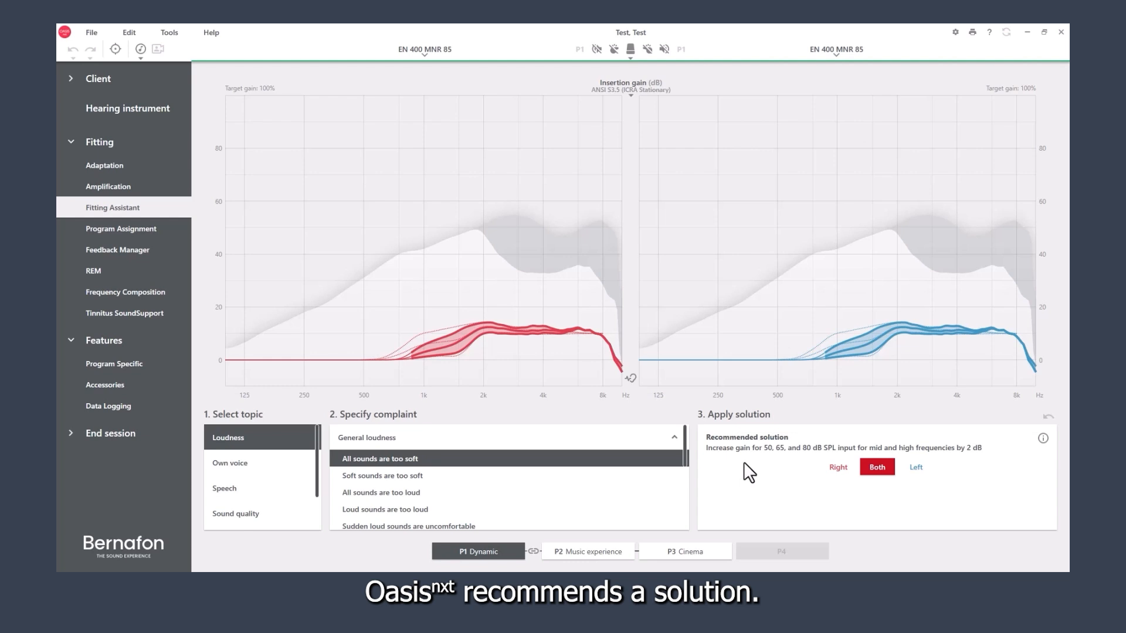
{"action": "left_click", "coordinate": [871, 473]}
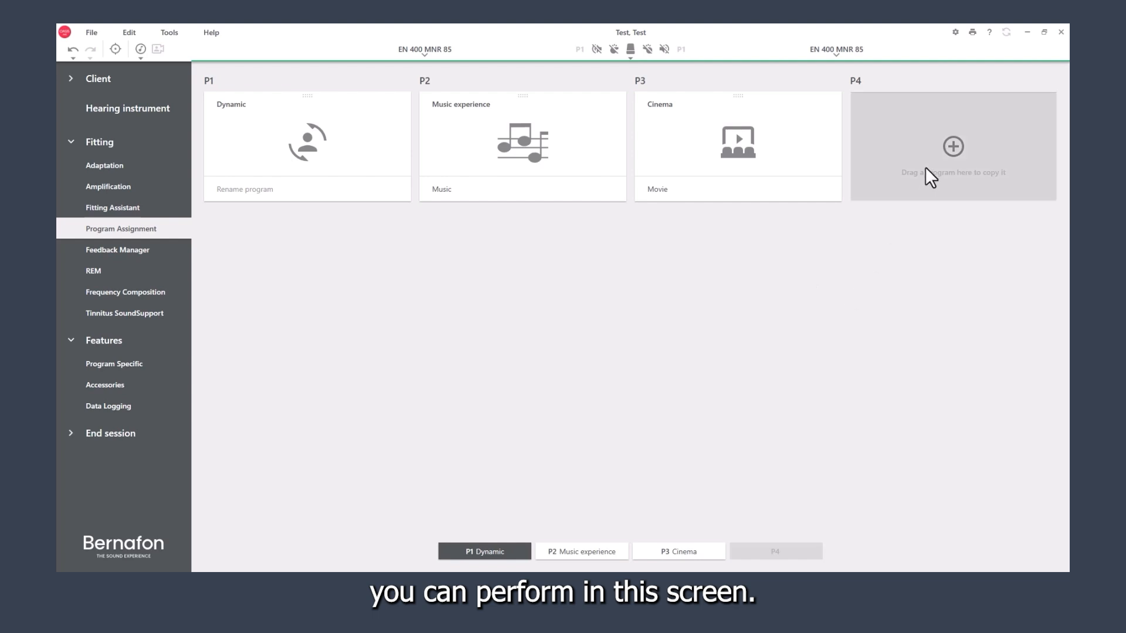
In Program Assignment, view the programs that can be added to P4, and copy the P2 Music experience program into that slot.
{"action": "left_click", "coordinate": [951, 144]}
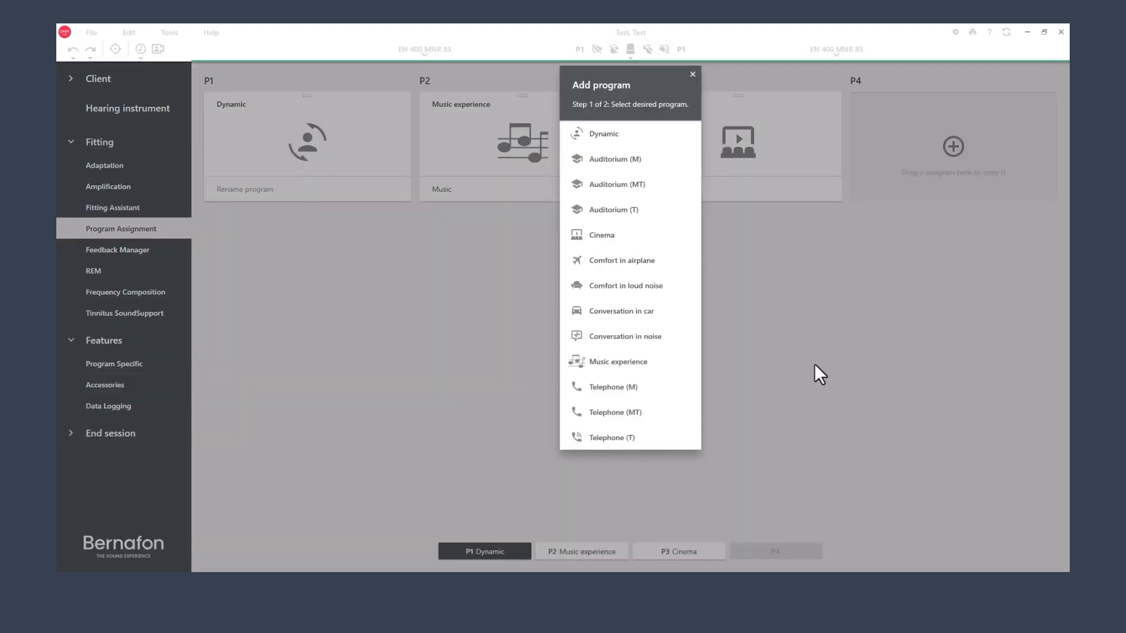
{"action": "left_click", "coordinate": [692, 73]}
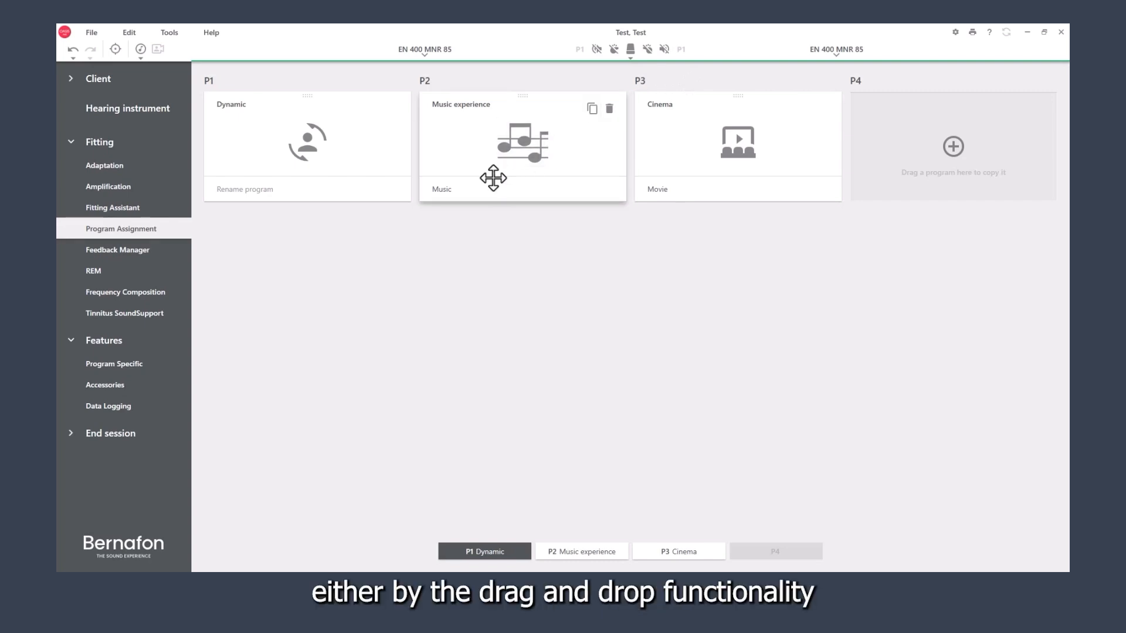
{"action": "mouse_move", "coordinate": [492, 176]}
{"action": "left_mouse_down"}
{"action": "mouse_move", "coordinate": [892, 245]}
{"action": "mouse_move", "coordinate": [935, 171]}
{"action": "mouse_move", "coordinate": [733, 184]}
{"action": "mouse_move", "coordinate": [502, 168]}
{"action": "mouse_move", "coordinate": [492, 178]}
{"action": "mouse_move", "coordinate": [505, 186]}
{"action": "left_mouse_up"}
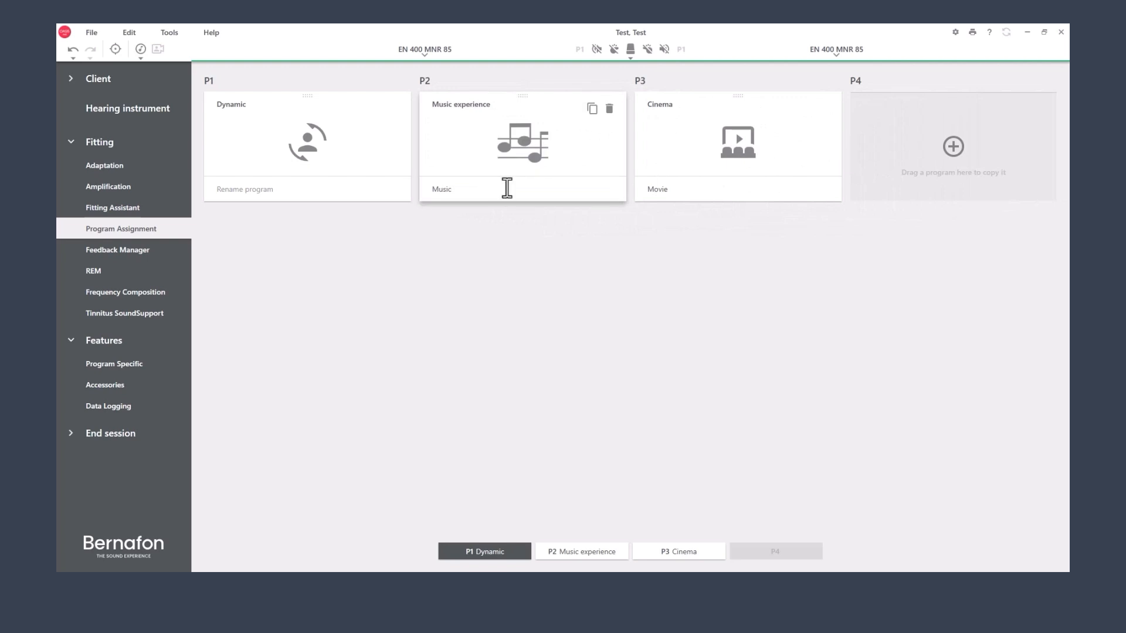
{"action": "left_click", "coordinate": [591, 110]}
{"action": "mouse_move", "coordinate": [891, 113]}
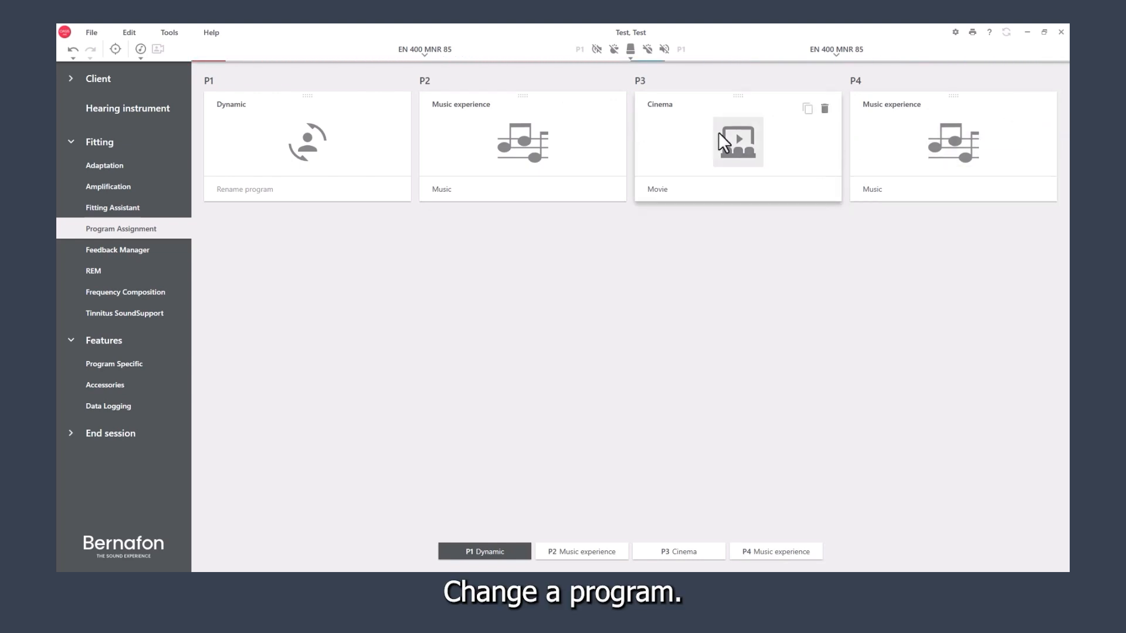
View the replacement programs available for the P3 Cinema program.
{"action": "left_click", "coordinate": [738, 141]}
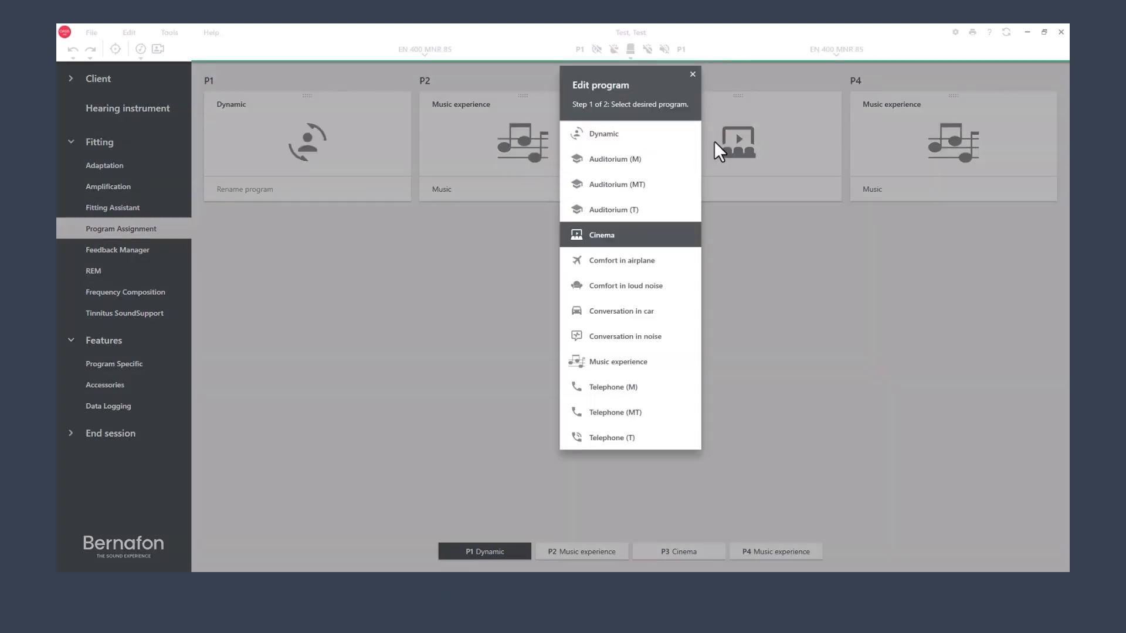
{"action": "left_click", "coordinate": [693, 74]}
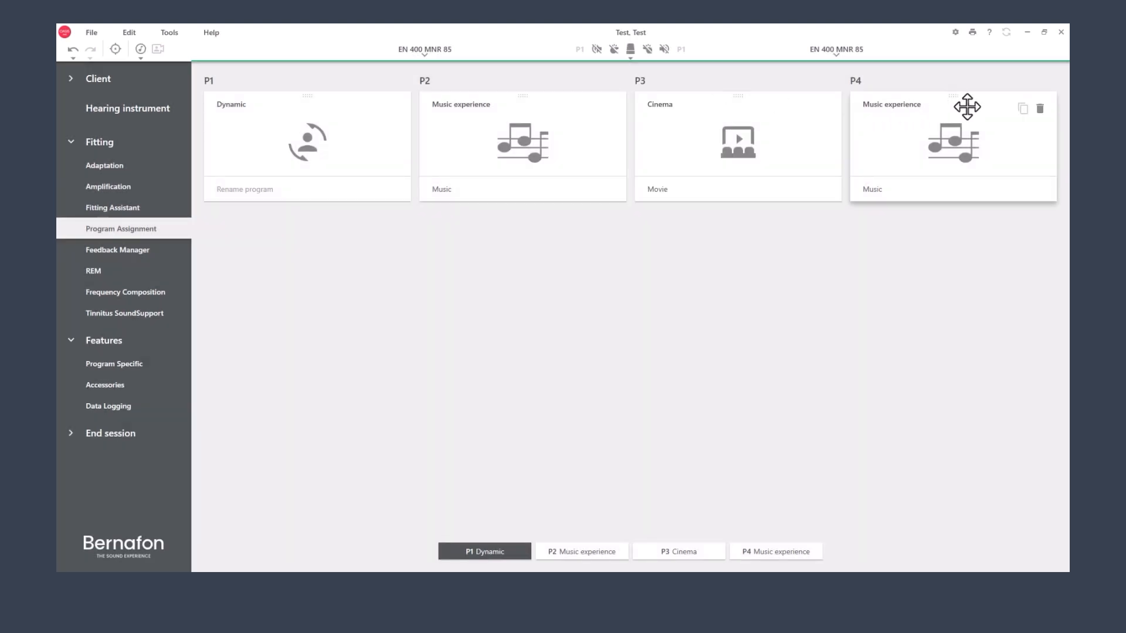
Delete the P4 Music experience program, and swap the P2 Music experience and P3 Cinema programs.
{"action": "left_click", "coordinate": [1038, 109]}
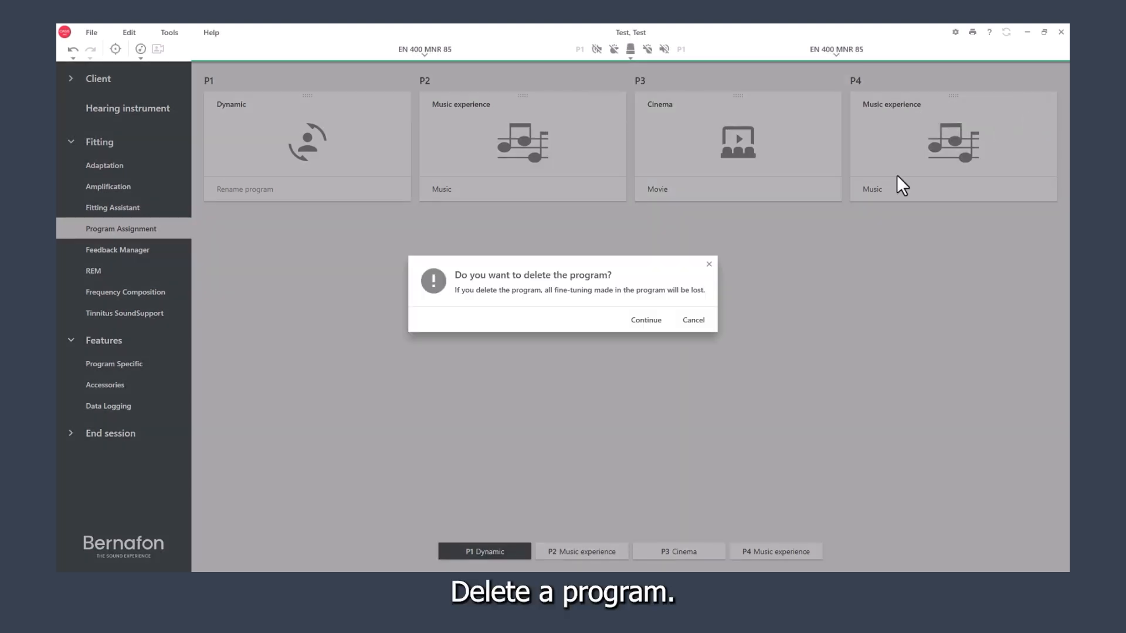
{"action": "left_click", "coordinate": [645, 320]}
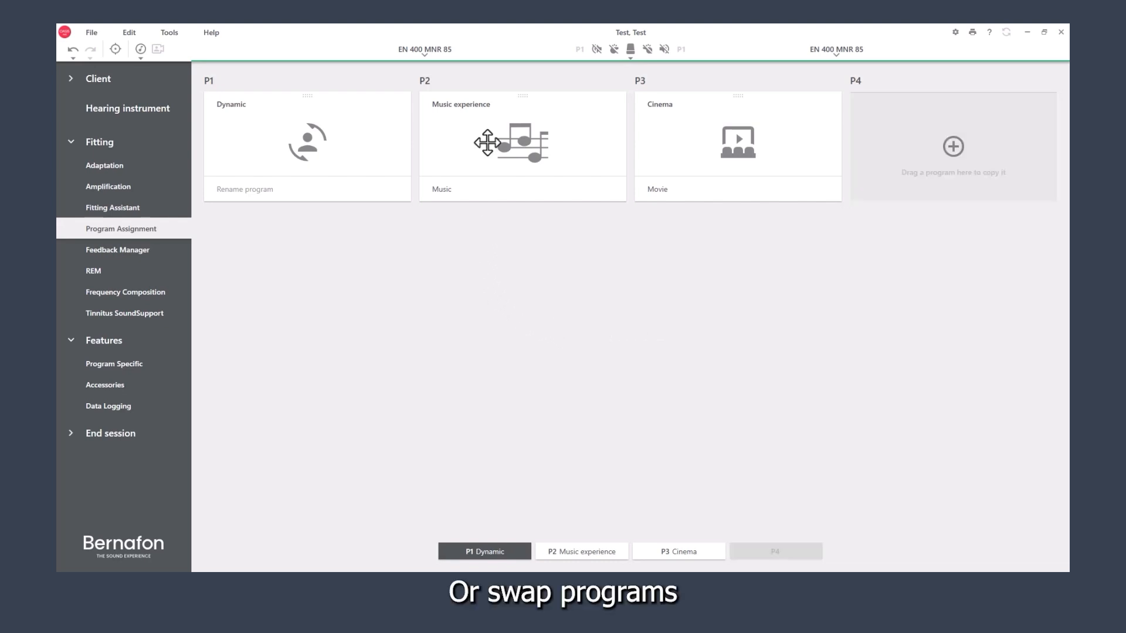
{"action": "left_click_drag", "start_coordinate": [493, 143], "coordinate": [716, 139]}
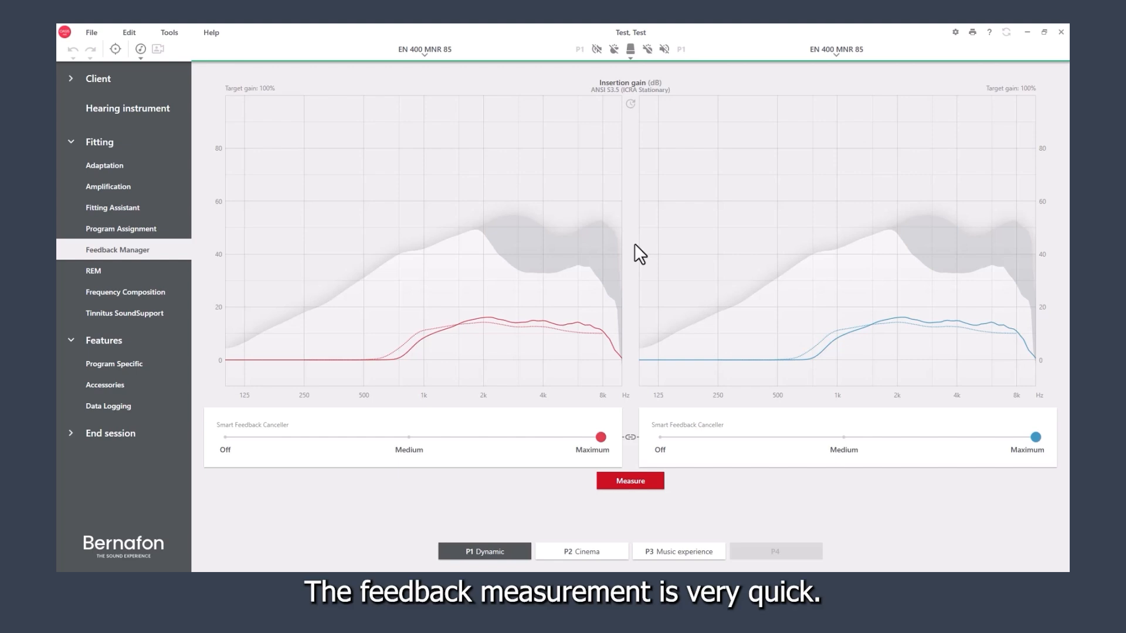
In the Feedback Manager, run the feedback measurement on both hearing instruments.
{"action": "left_click", "coordinate": [633, 478]}
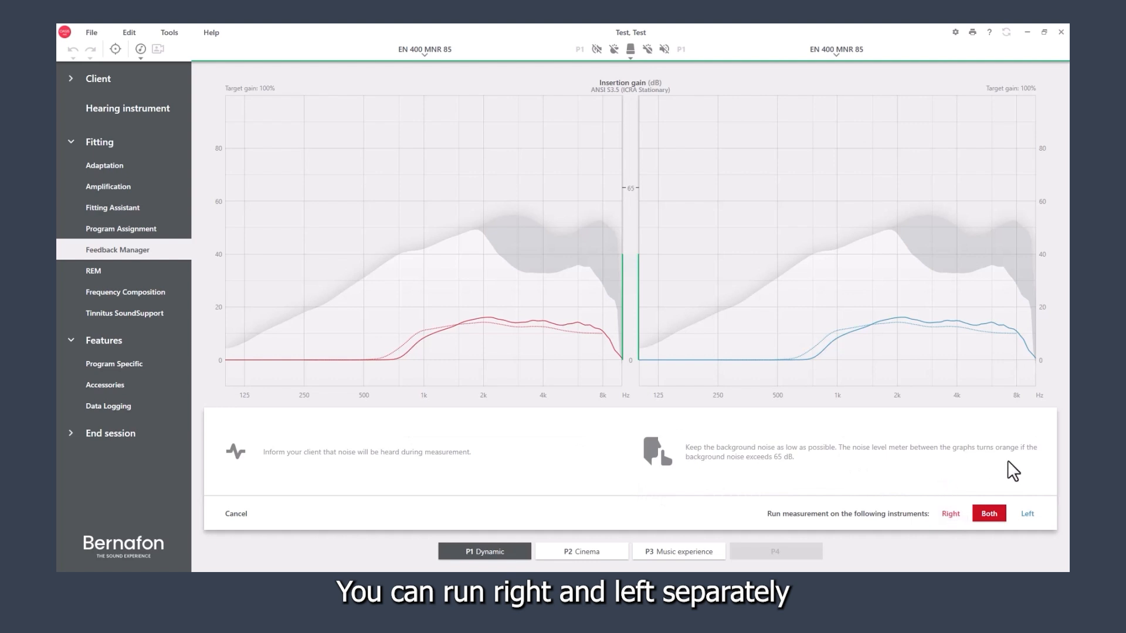
{"action": "left_click", "coordinate": [988, 514]}
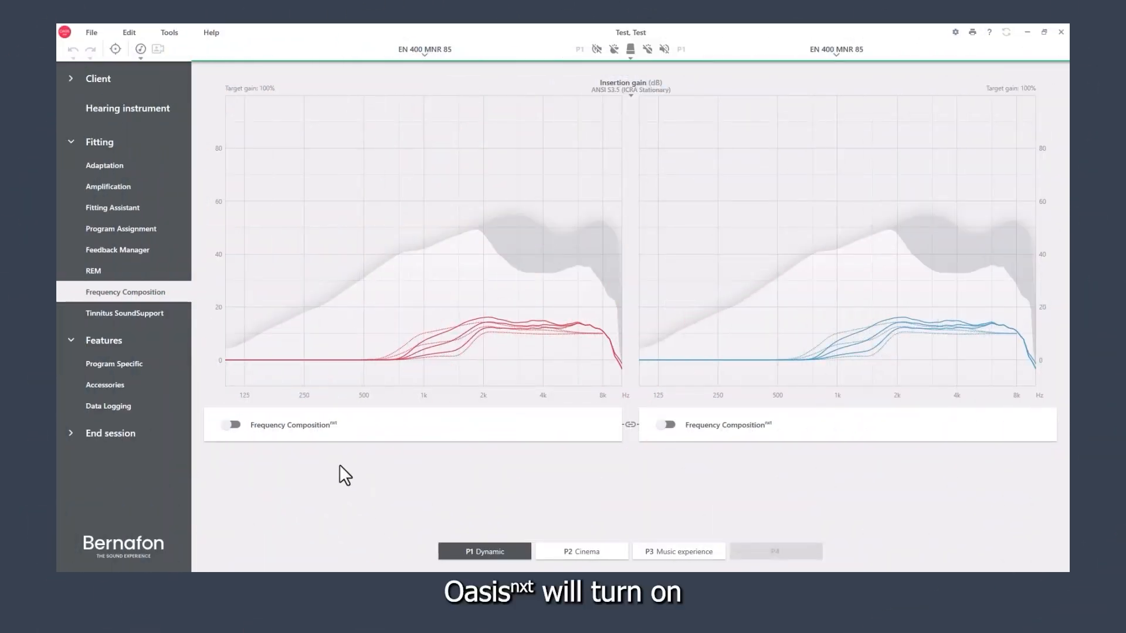
Turn on Frequency Composition for both ears, view its Destination and Intensity options, and toggle High Frequencies.
{"action": "left_click", "coordinate": [233, 425]}
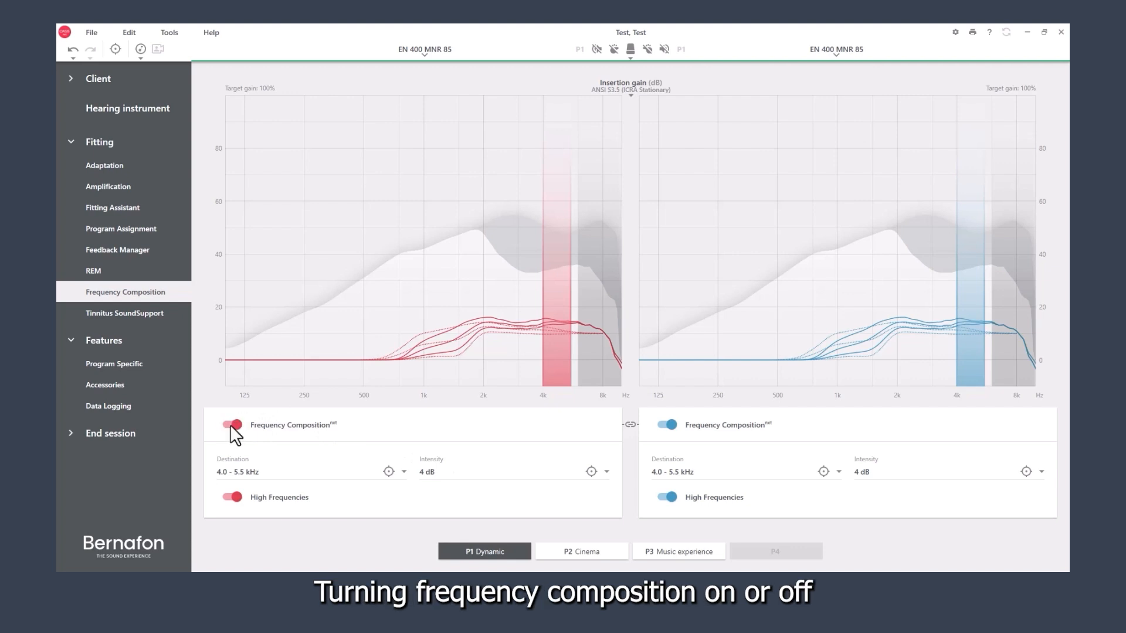
{"action": "left_click", "coordinate": [306, 472]}
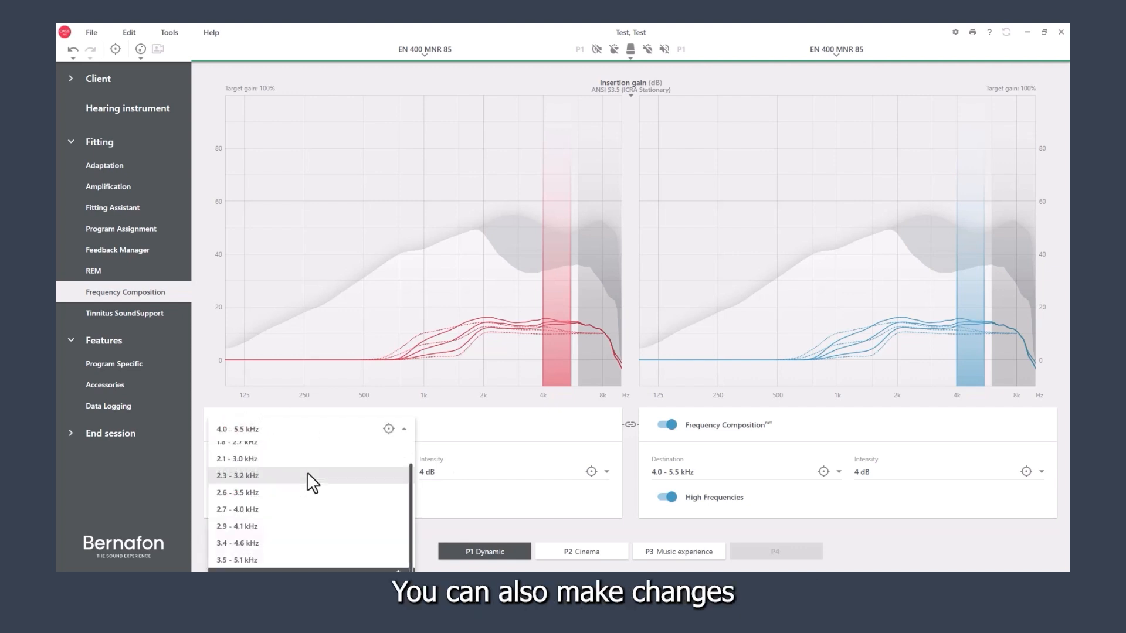
{"action": "left_click", "coordinate": [483, 474]}
{"action": "left_click", "coordinate": [484, 470]}
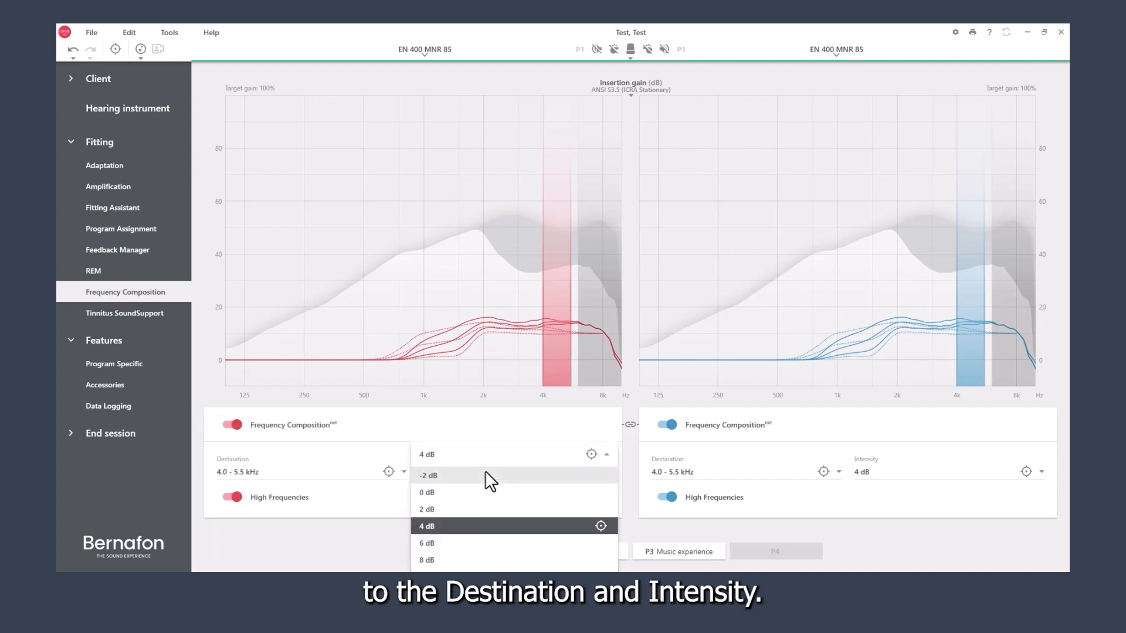
{"action": "left_click", "coordinate": [381, 505]}
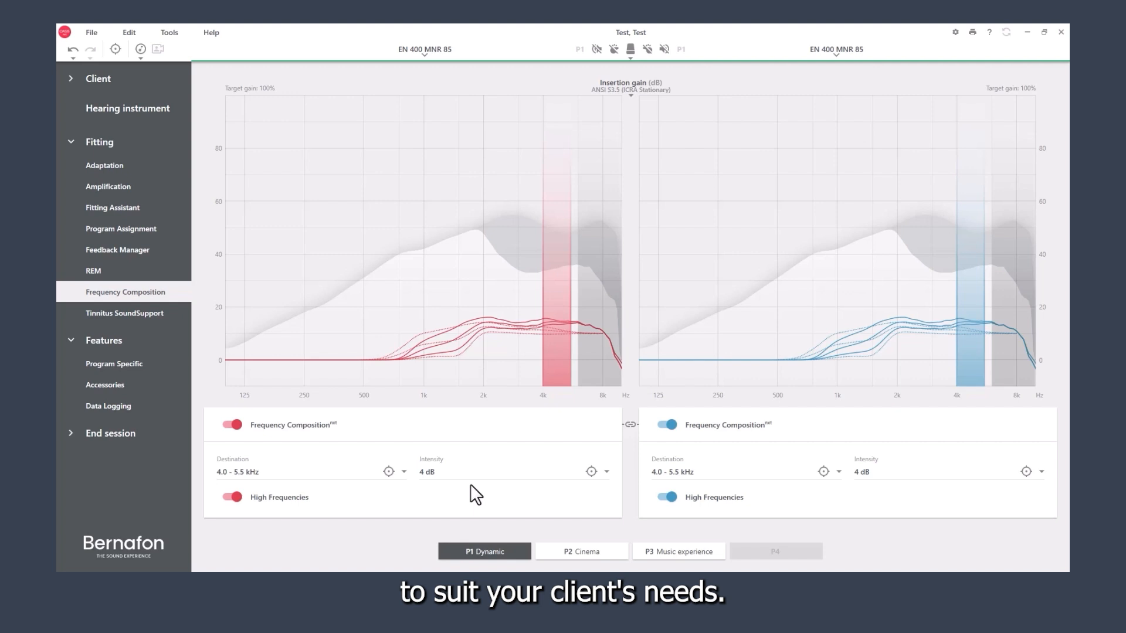
{"action": "left_click", "coordinate": [236, 497]}
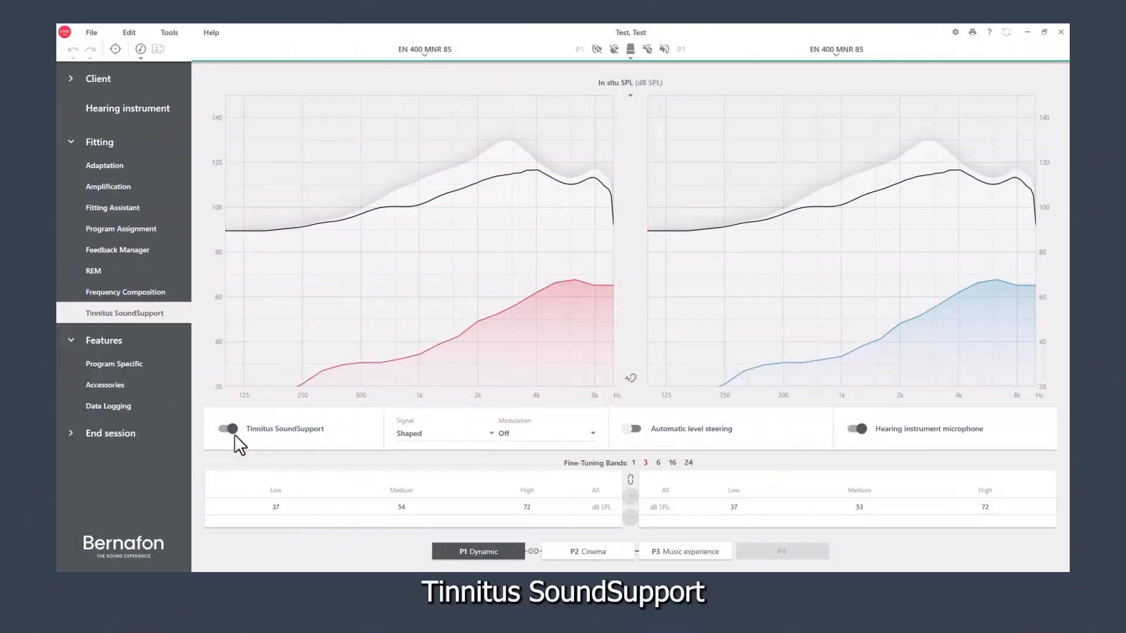
Turn on Tinnitus SoundSupport, and view its available Signal and Modulation options.
{"action": "left_click", "coordinate": [233, 434]}
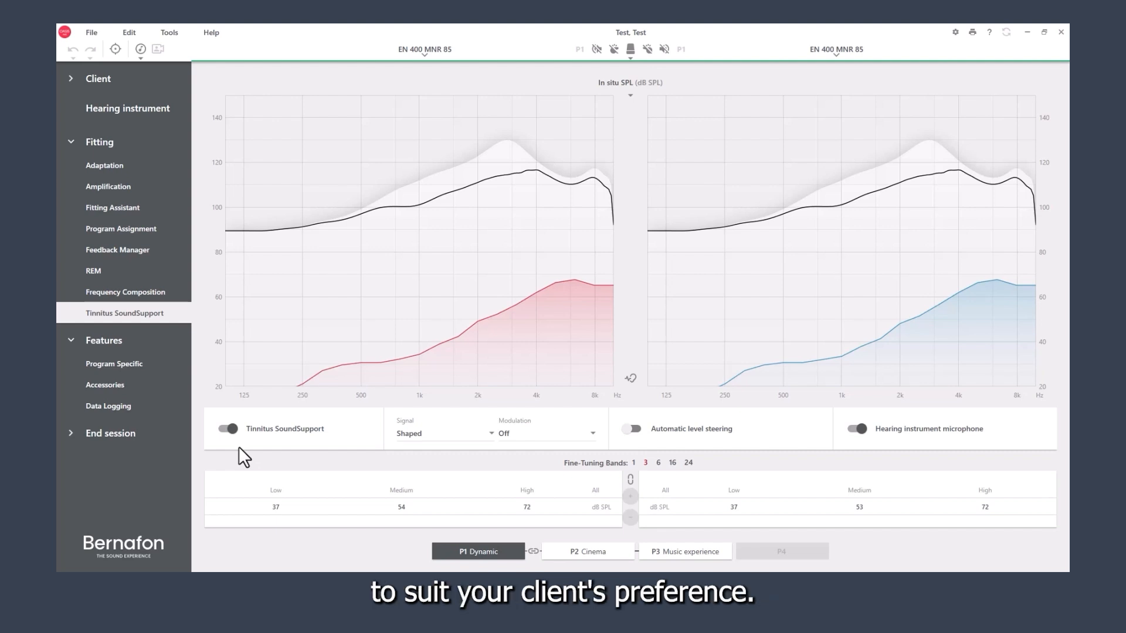
{"action": "left_click", "coordinate": [493, 437]}
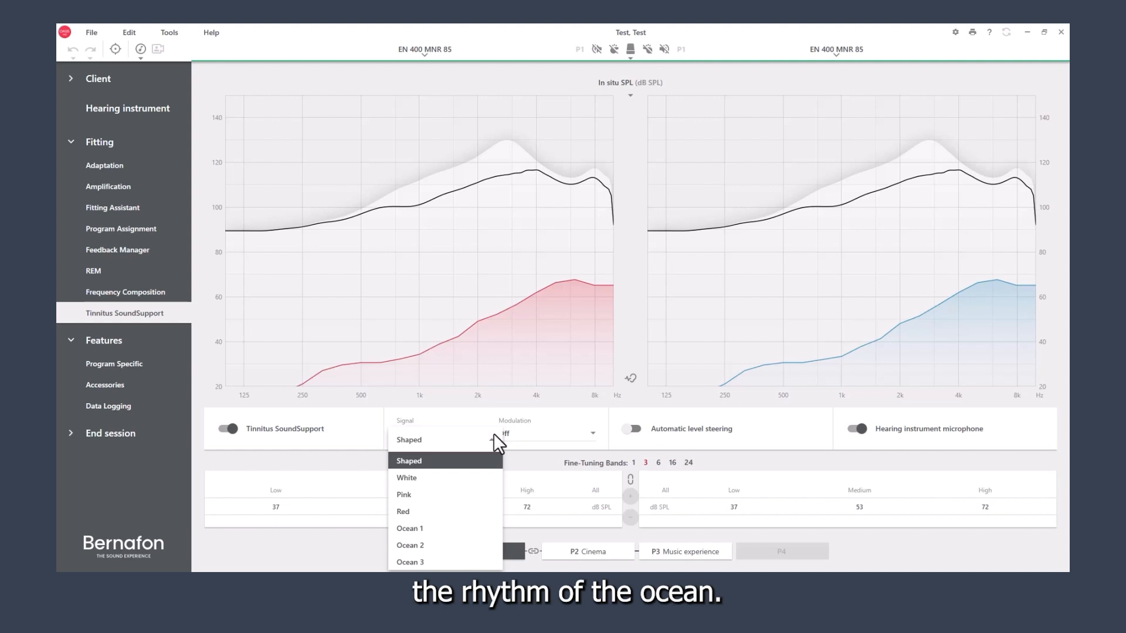
{"action": "left_click", "coordinate": [494, 434]}
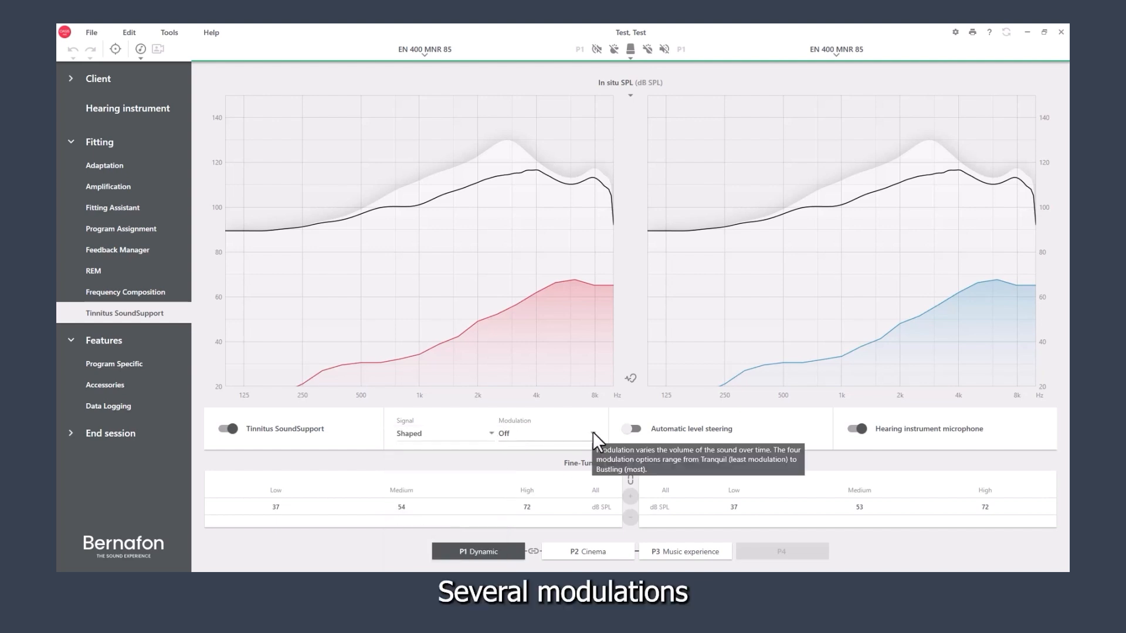
{"action": "left_click", "coordinate": [592, 432]}
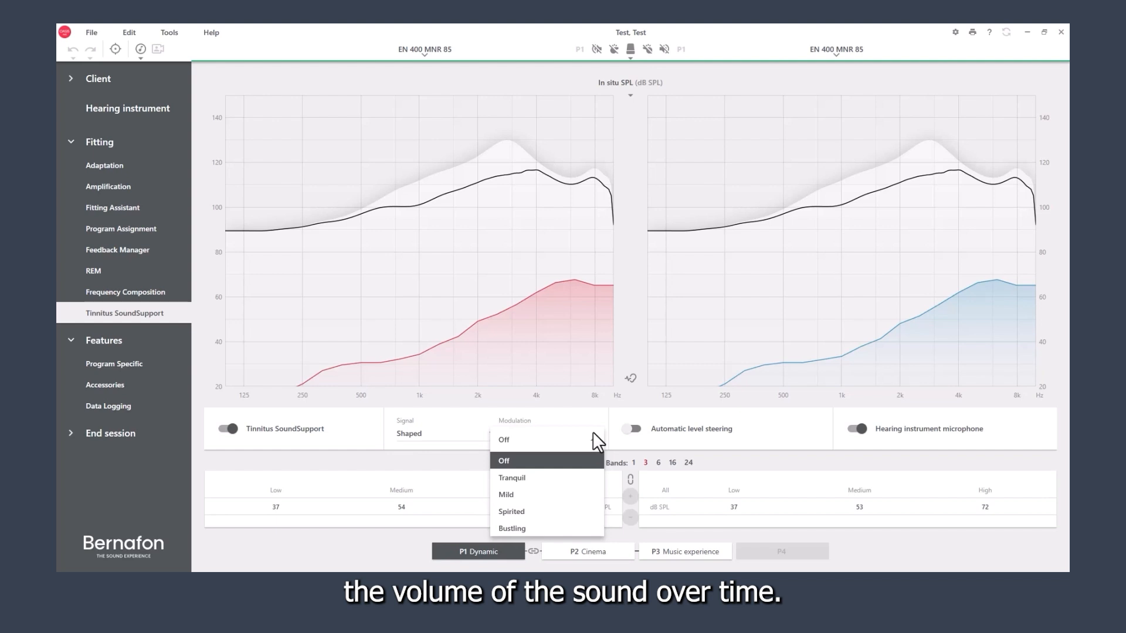
{"action": "left_click", "coordinate": [592, 433]}
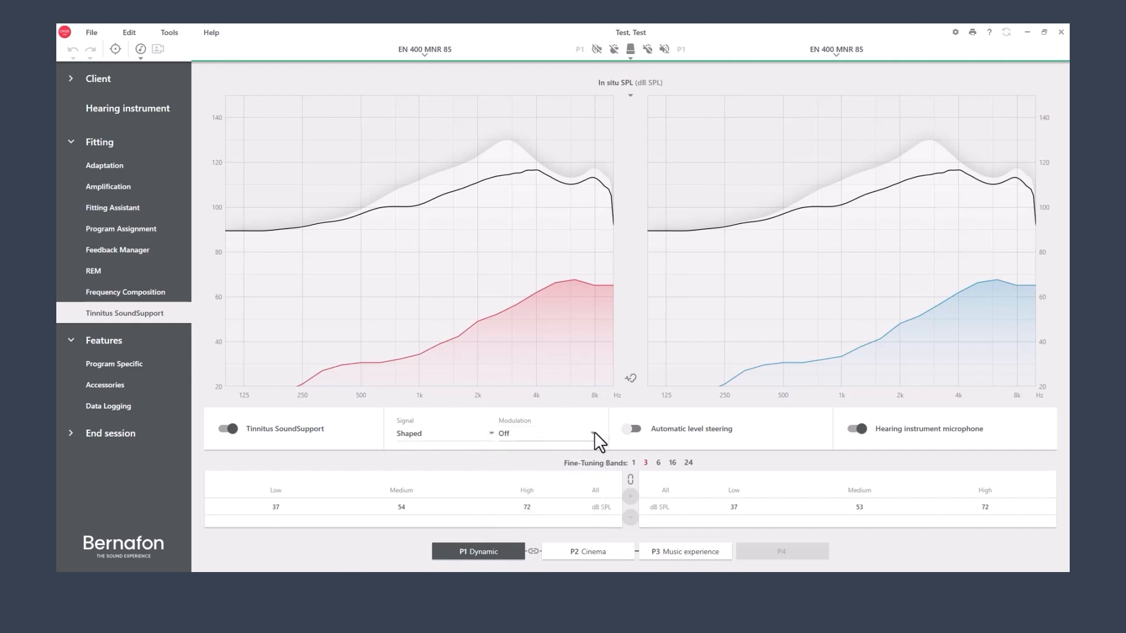
In Tinnitus SoundSupport, switch Automatic level steering on and off again, and the hearing instrument microphone off and back on.
{"action": "left_click", "coordinate": [634, 428]}
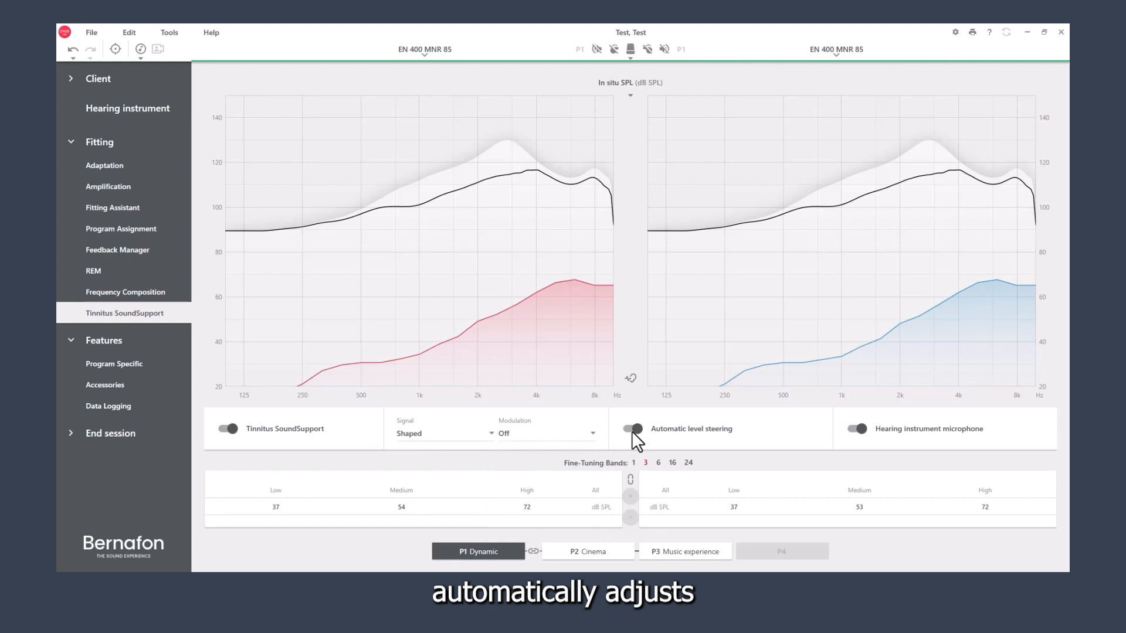
{"action": "mouse_move", "coordinate": [631, 431]}
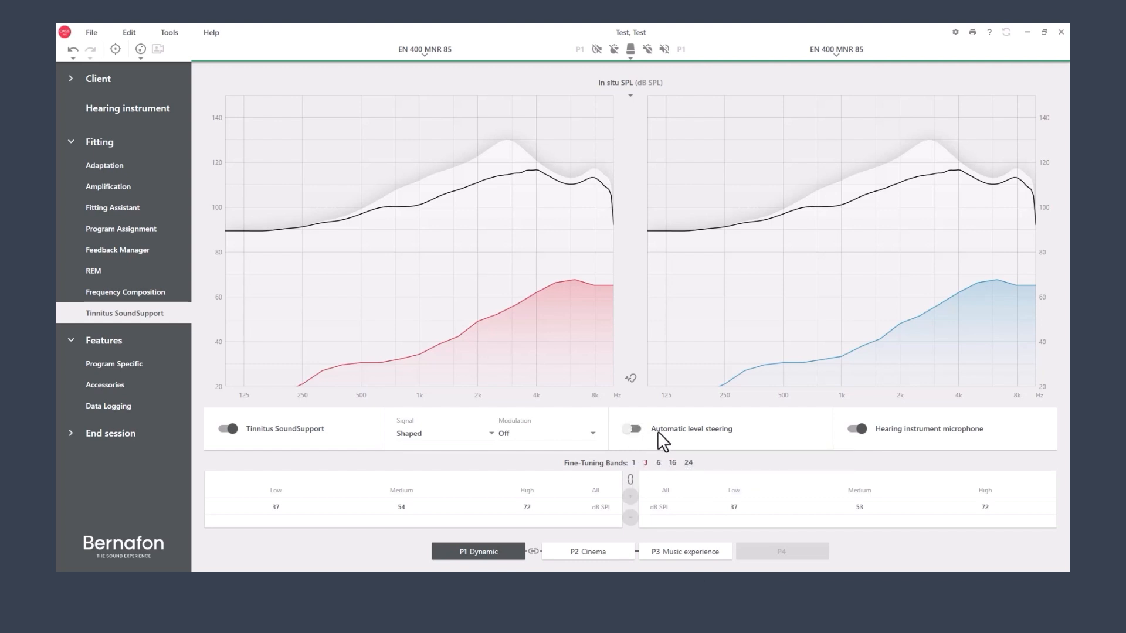
{"action": "left_click", "coordinate": [856, 427]}
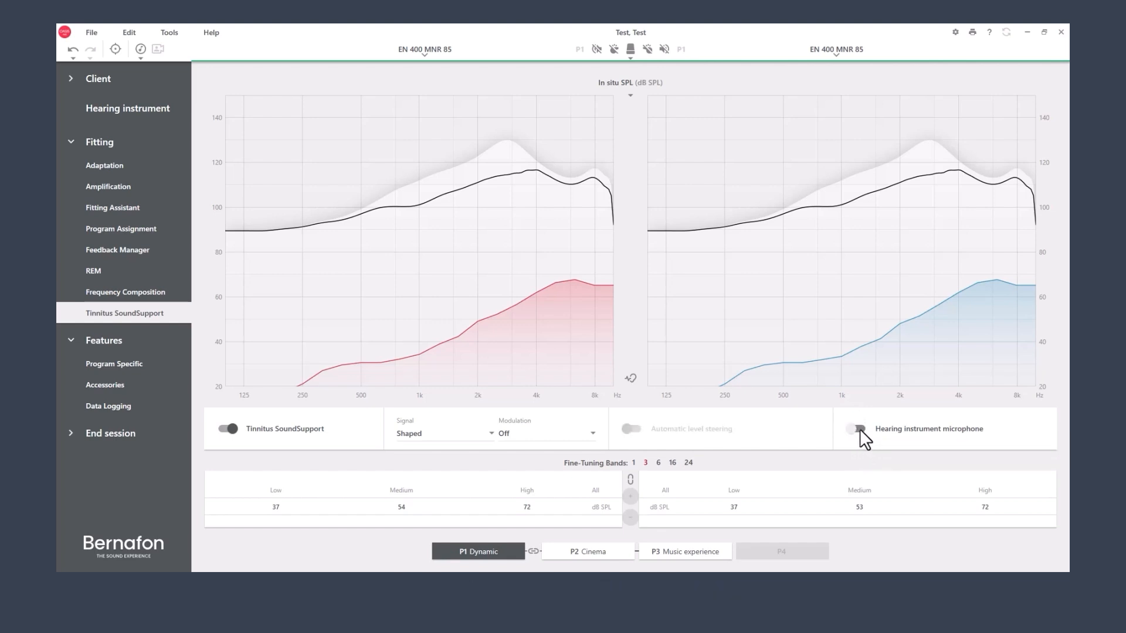
{"action": "left_click", "coordinate": [859, 429]}
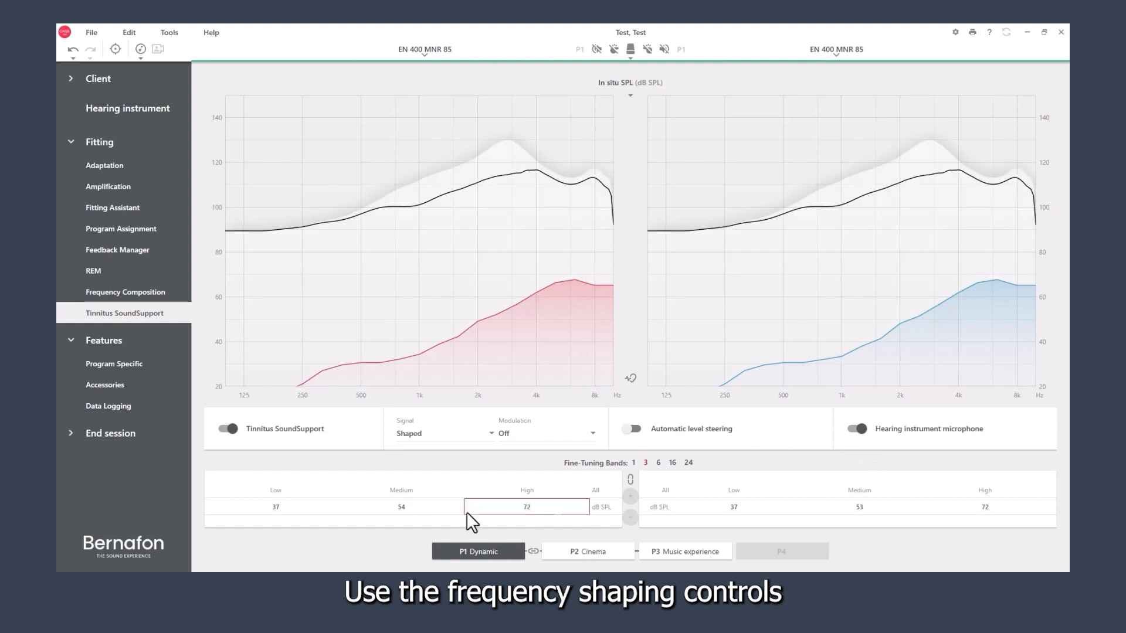